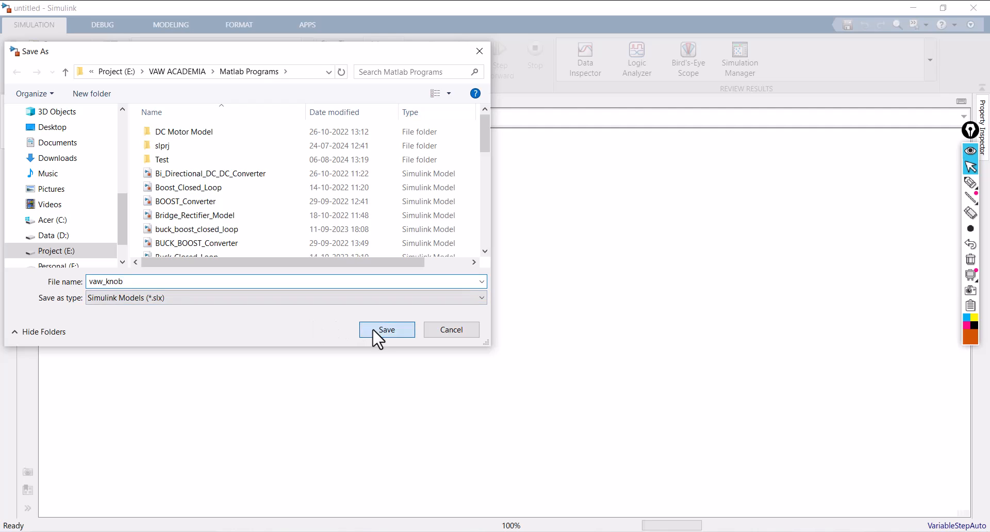
Step: Save the model as vaw_knob and add a Knob block from the Simulink Dashboard library to it
click(380, 334)
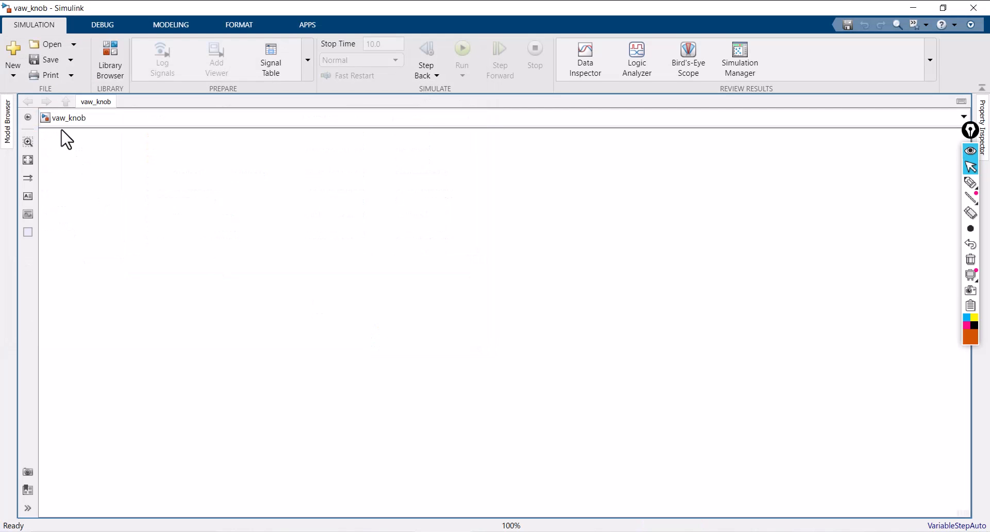
click(107, 65)
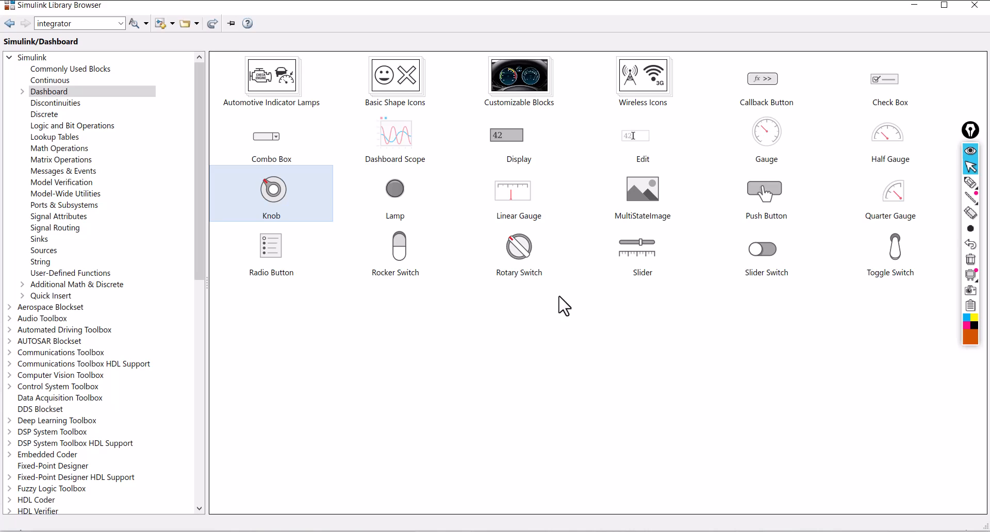
click(558, 316)
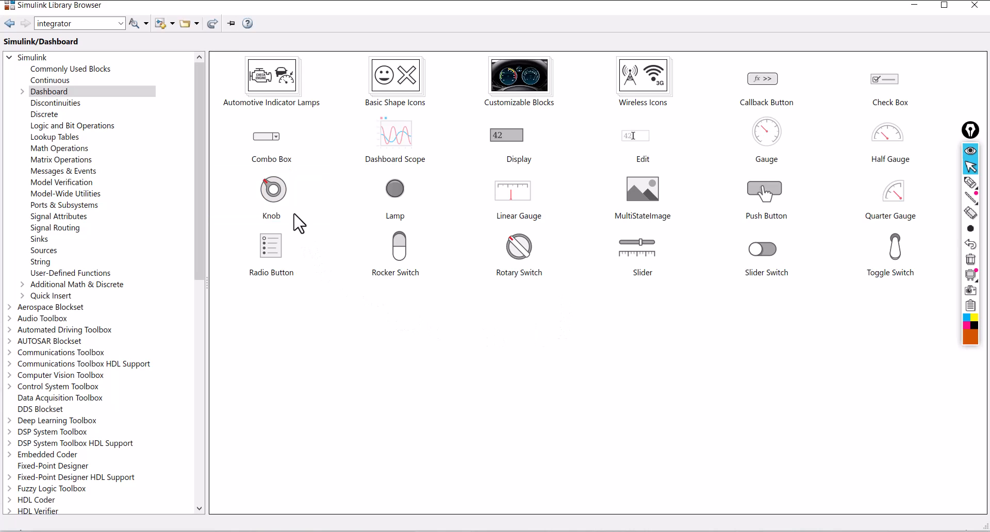
right_click(274, 195)
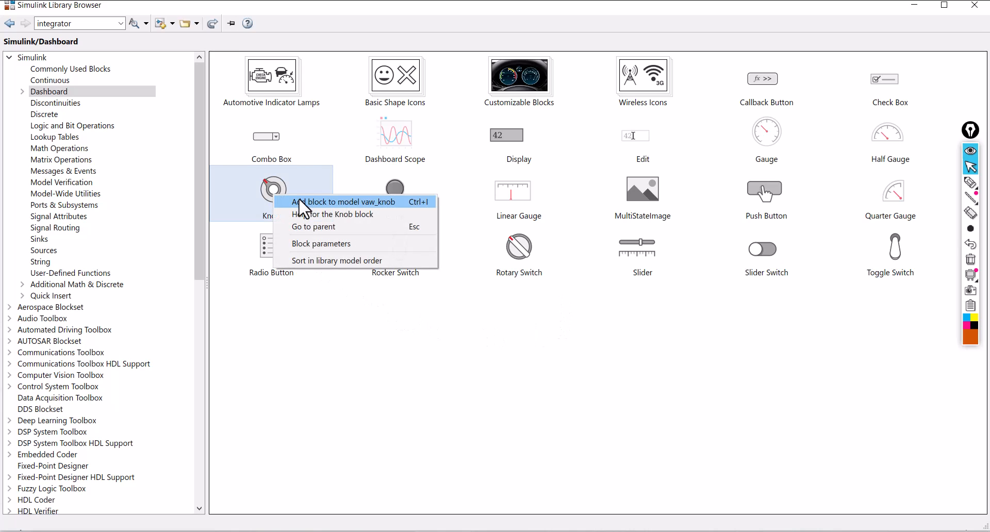
click(302, 203)
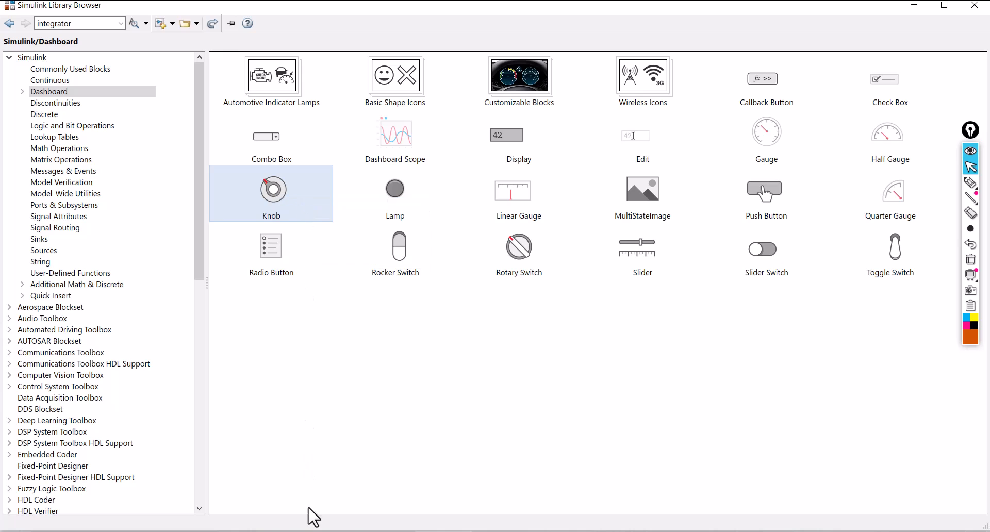
click(974, 6)
Step: Move the Knob block slightly up and to the left of its original position on the canvas
click(507, 329)
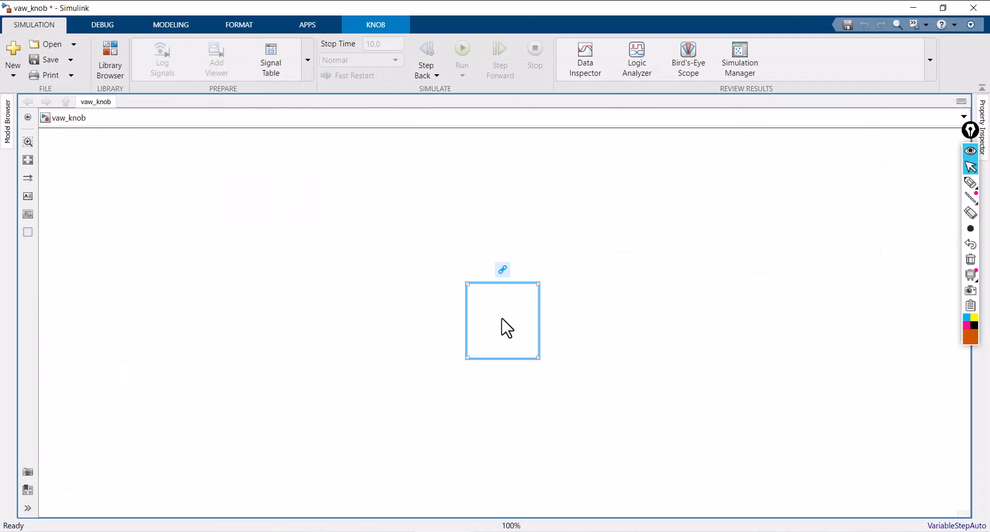
drag(500, 325, 409, 305)
scroll(411, 306, up, 3)
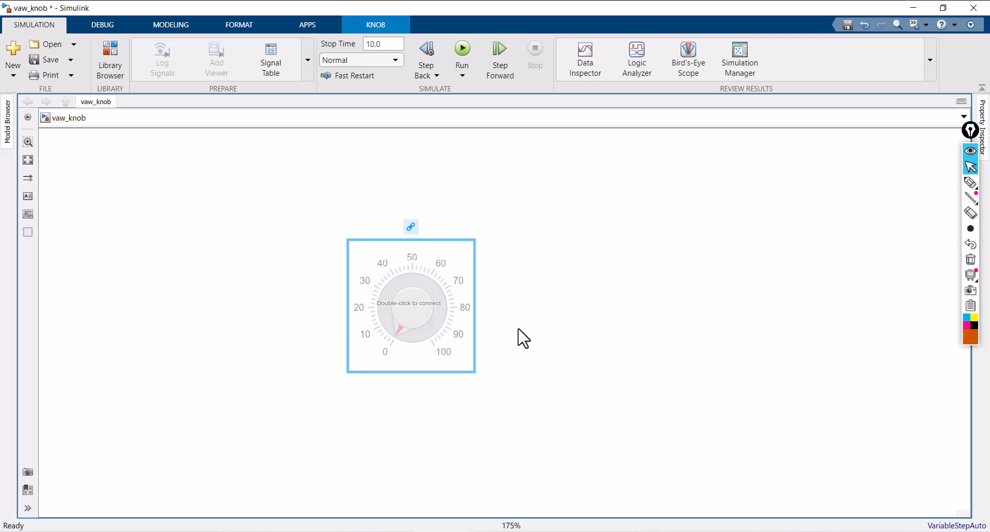
click(566, 312)
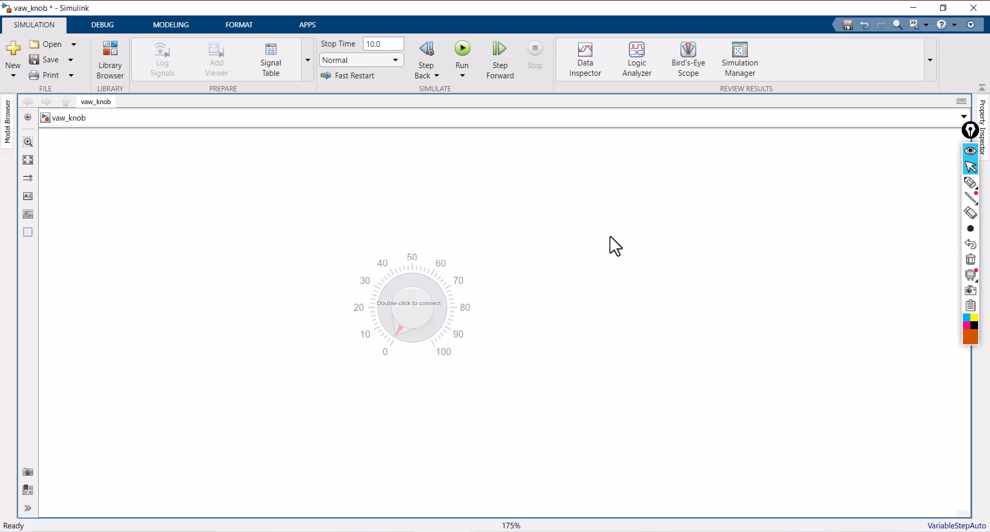
Step: Add a Simulink Derivative block and a Scope block to the right of the Knob
double_click(618, 202)
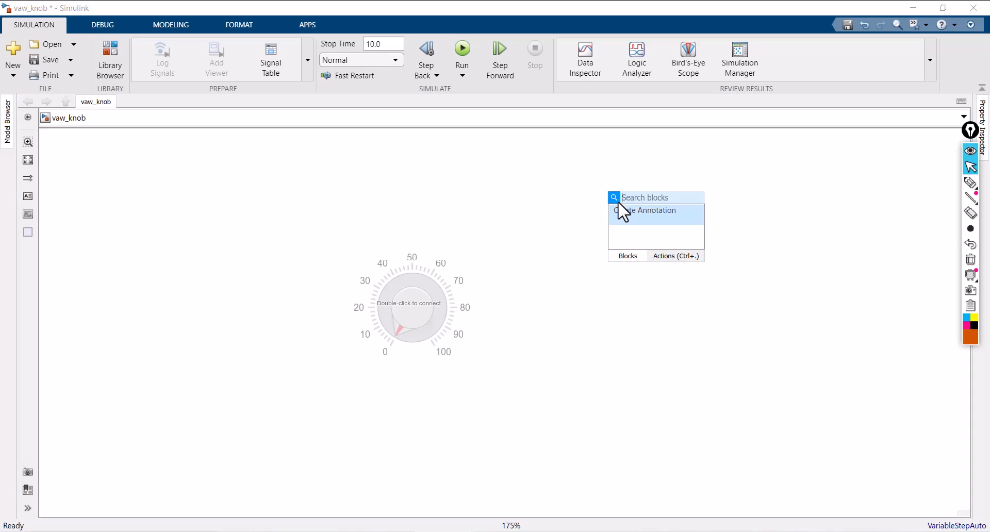
text(der)
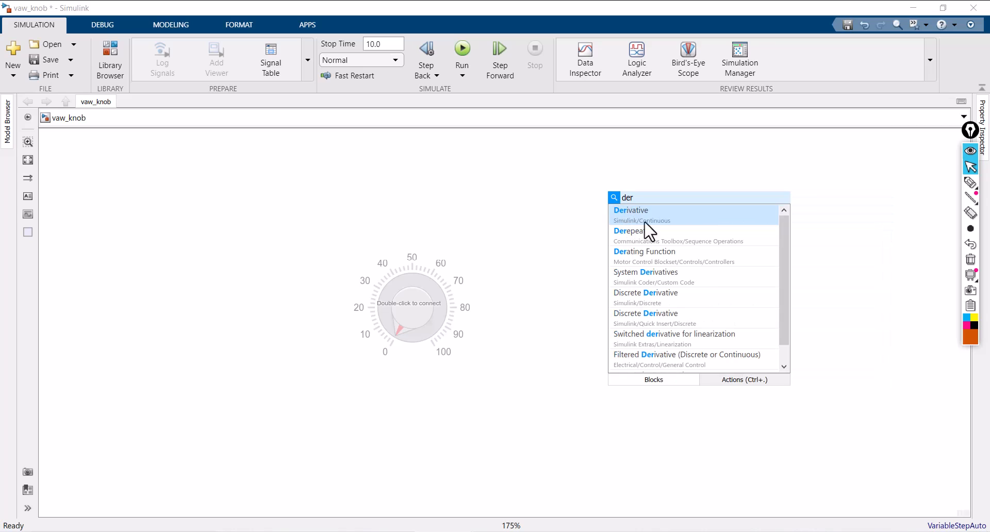
click(649, 230)
double_click(651, 256)
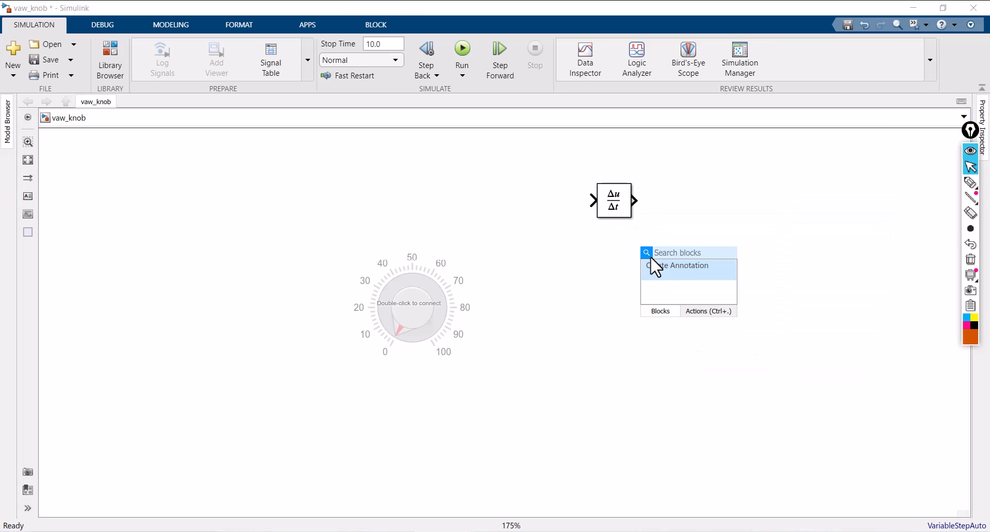
text(sco)
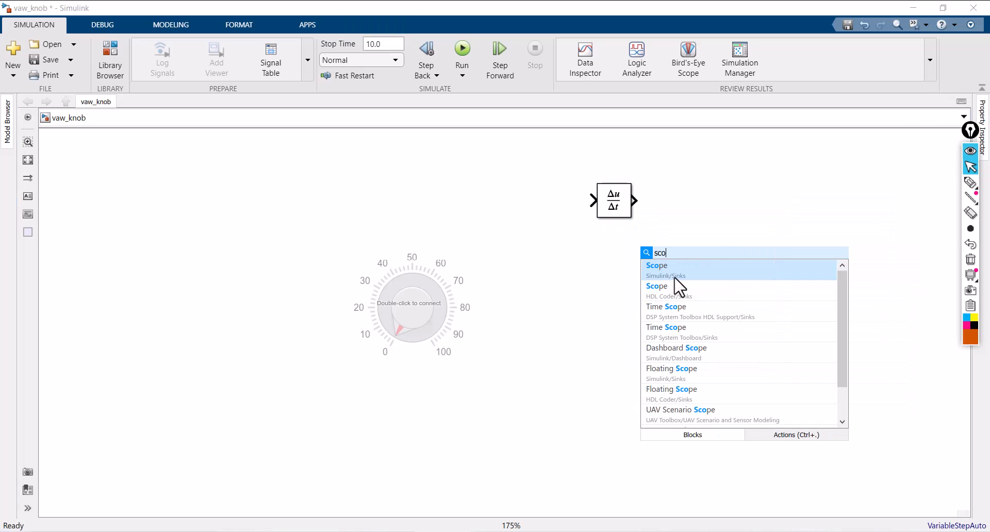
click(674, 282)
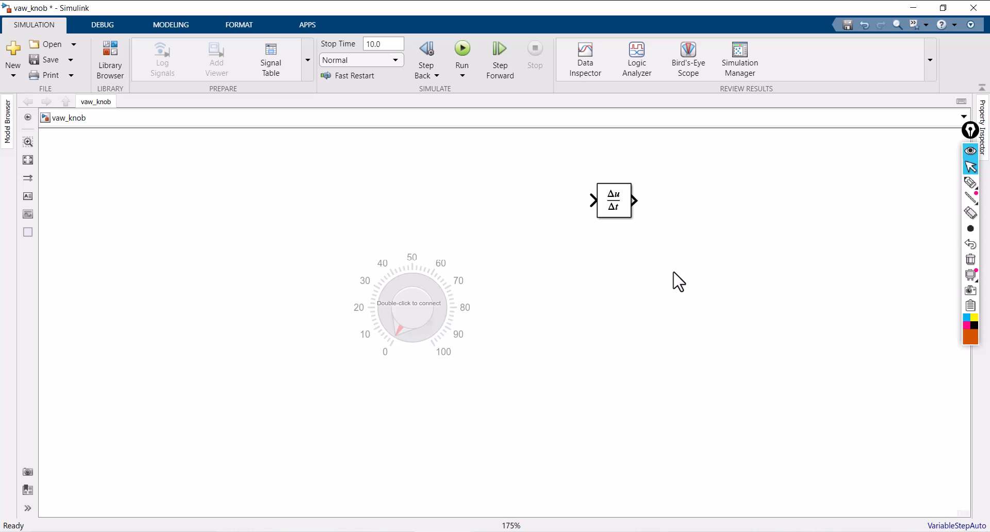
Step: Add a Constant block below the Scope block
double_click(662, 315)
text(c)
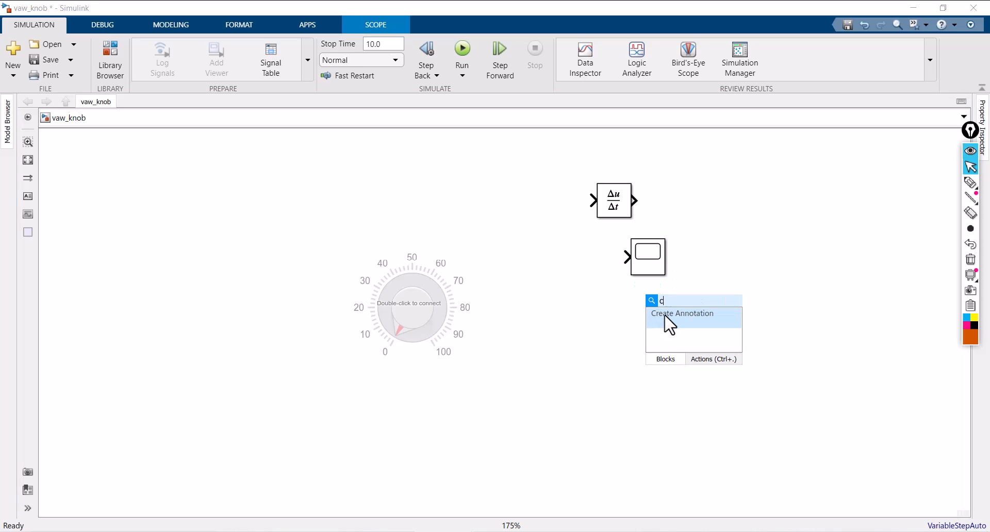
text(o)
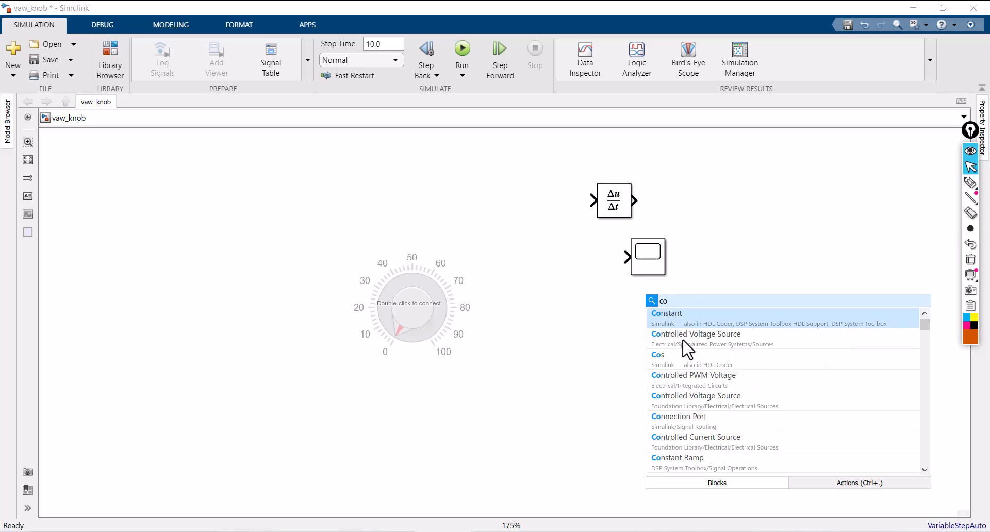
click(675, 323)
click(970, 182)
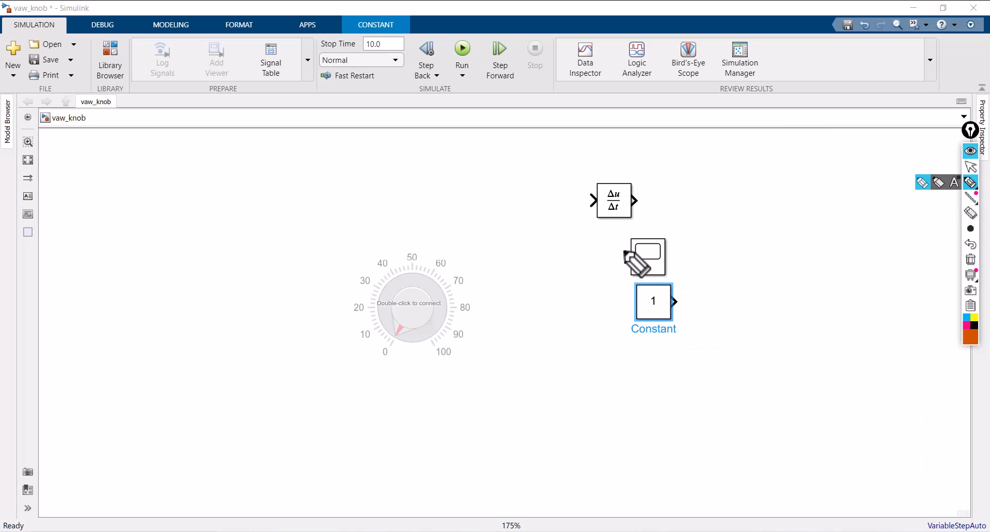
mouse_move(624, 252)
mouse_down()
mouse_move(629, 243)
mouse_move(630, 272)
mouse_up()
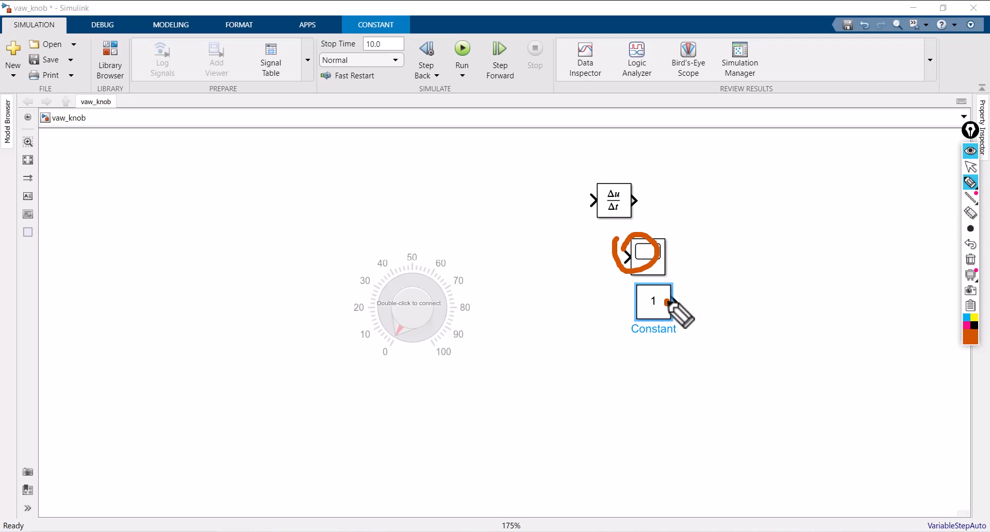
mouse_move(671, 304)
mouse_down()
mouse_move(661, 311)
mouse_move(674, 325)
mouse_up()
mouse_move(583, 209)
mouse_down()
mouse_move(583, 191)
mouse_move(646, 177)
mouse_move(585, 223)
mouse_move(583, 208)
mouse_up()
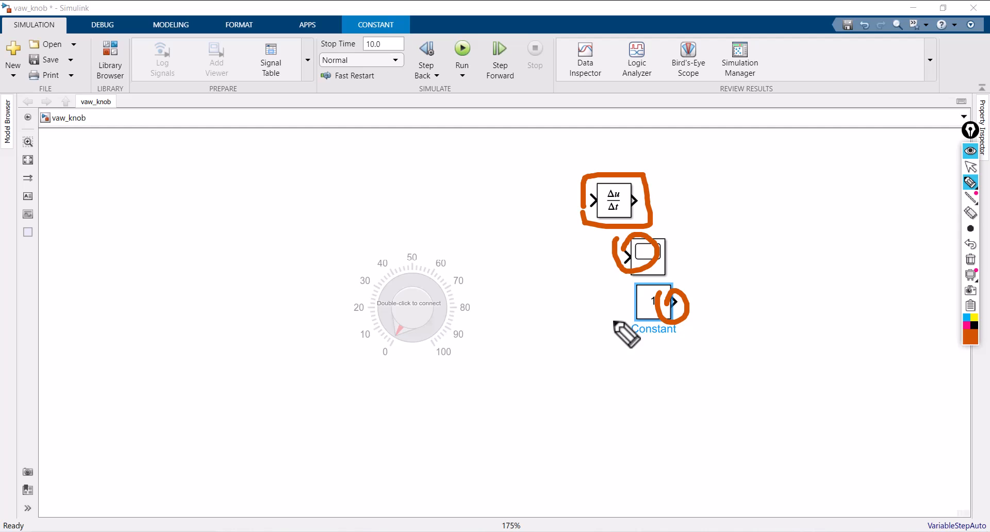
click(971, 260)
mouse_move(347, 349)
mouse_down()
mouse_move(401, 254)
mouse_move(474, 353)
mouse_move(364, 351)
mouse_up()
click(971, 260)
click(970, 166)
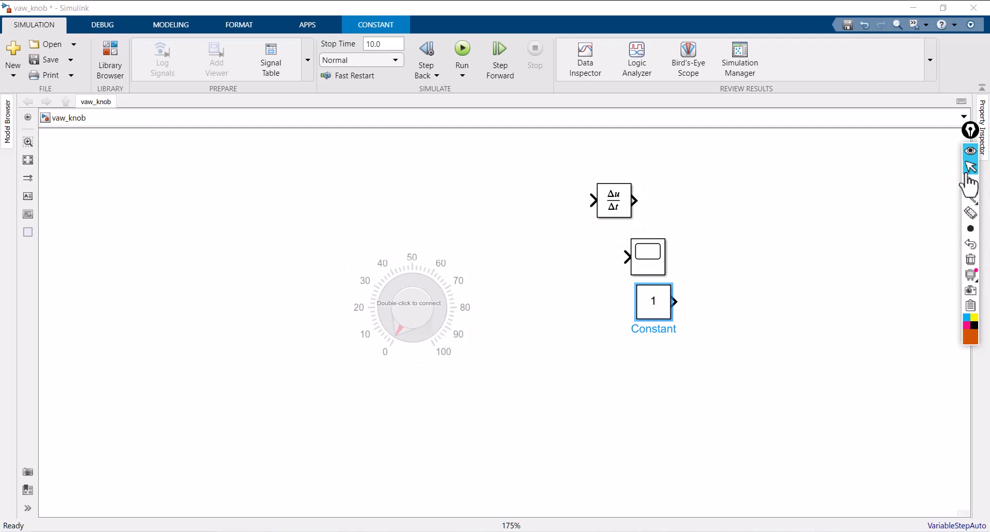
Step: Delete the Derivative, Scope and Constant blocks from the model
drag(553, 171, 738, 382)
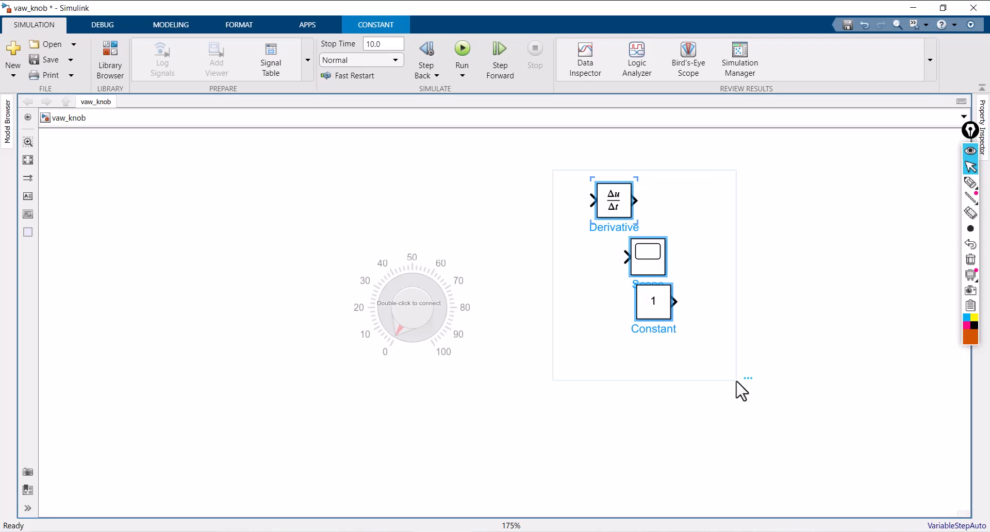
key(Delete)
Step: Show the Knob block's name beneath it
click(400, 307)
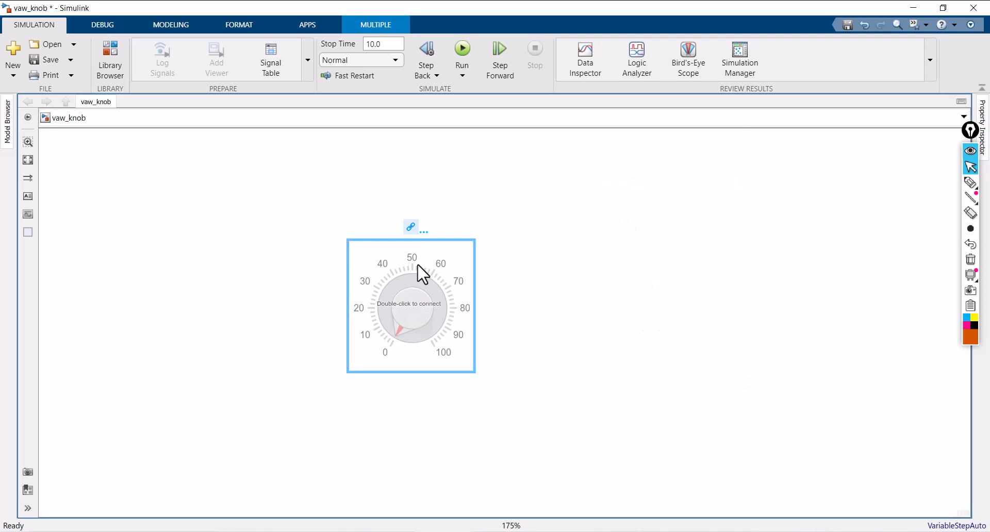
click(507, 353)
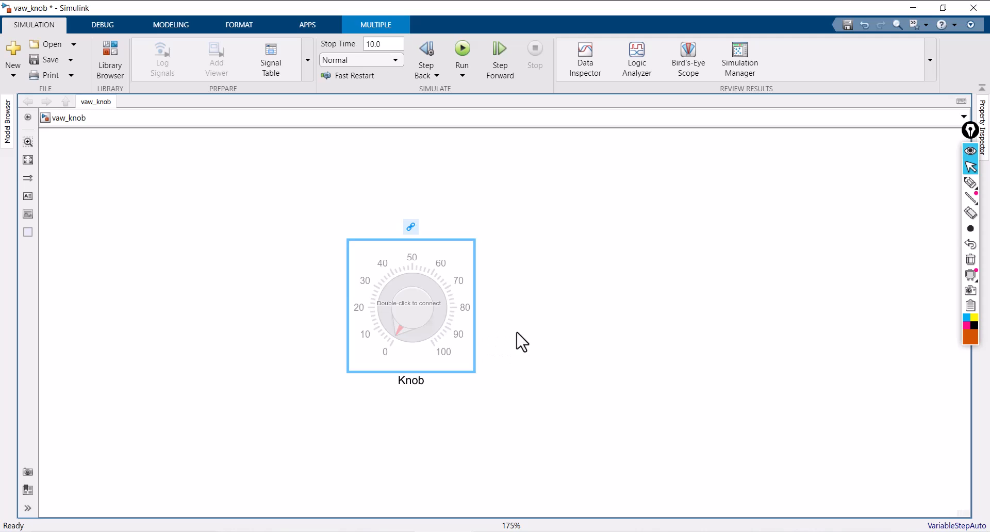
click(434, 310)
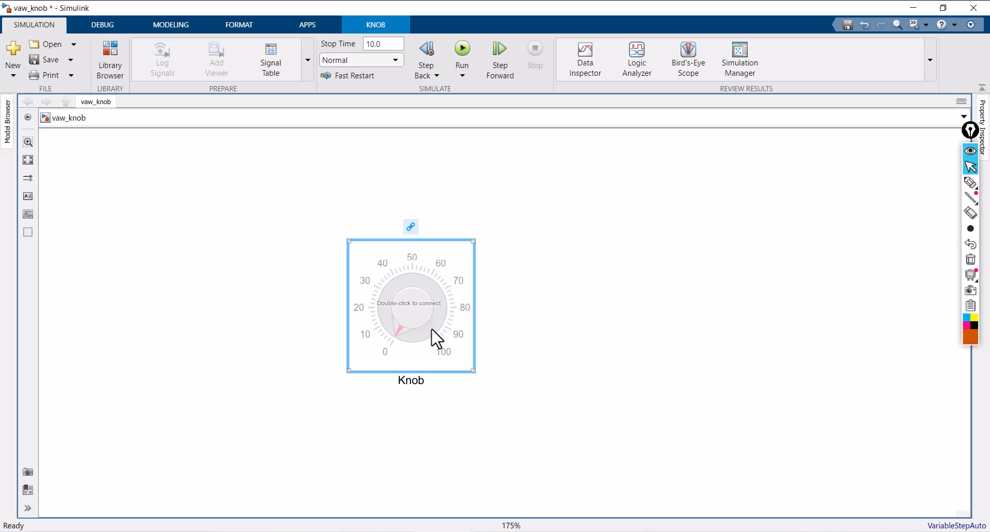
Step: Add a Constant block and place it to the right of the Knob, level with its centre
double_click(614, 246)
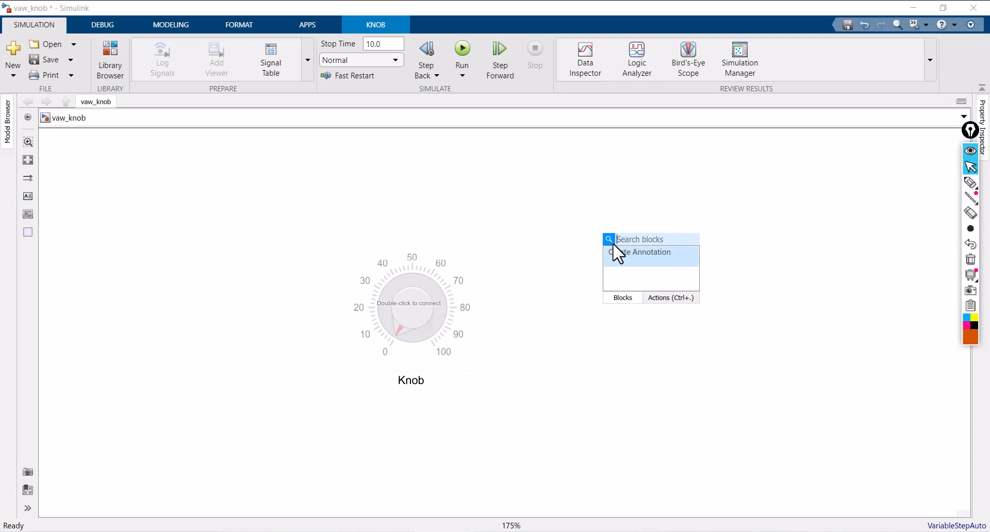
text(con)
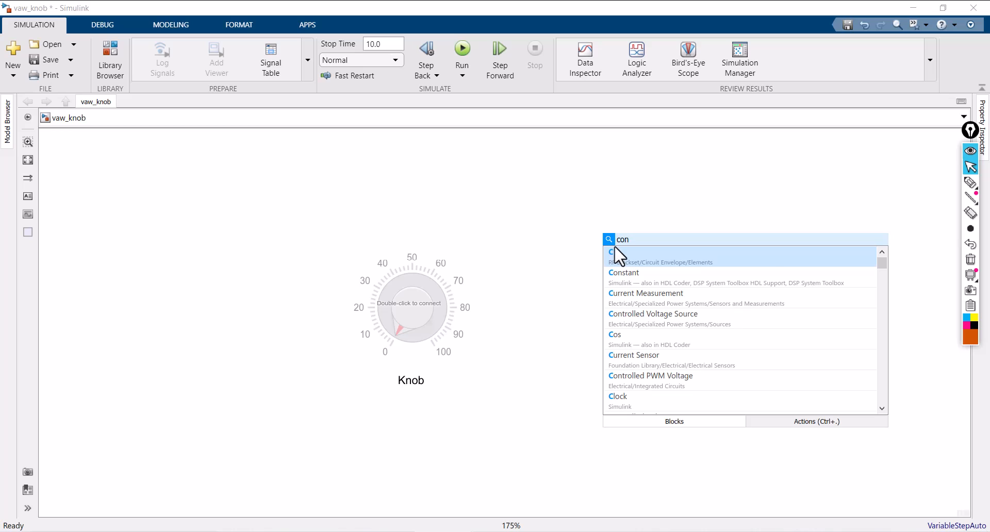
click(625, 255)
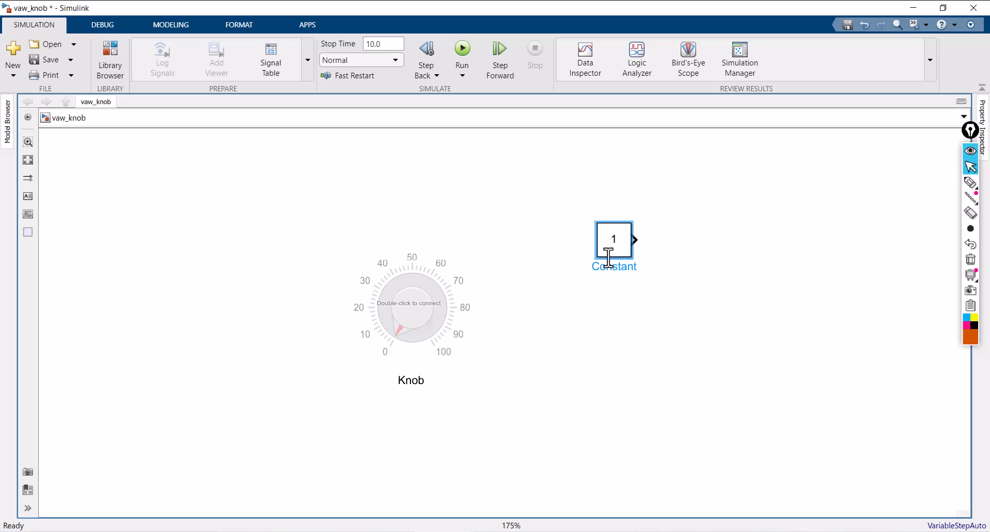
drag(608, 266, 592, 316)
click(697, 300)
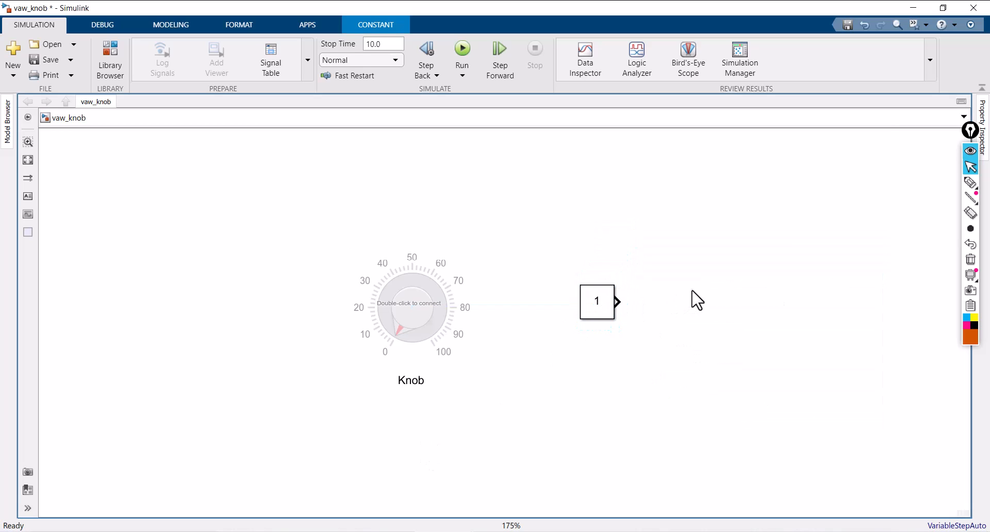
Step: Add a Simulink Display block to the right of the Constant and connect the Constant's output to it
double_click(697, 301)
text(sc)
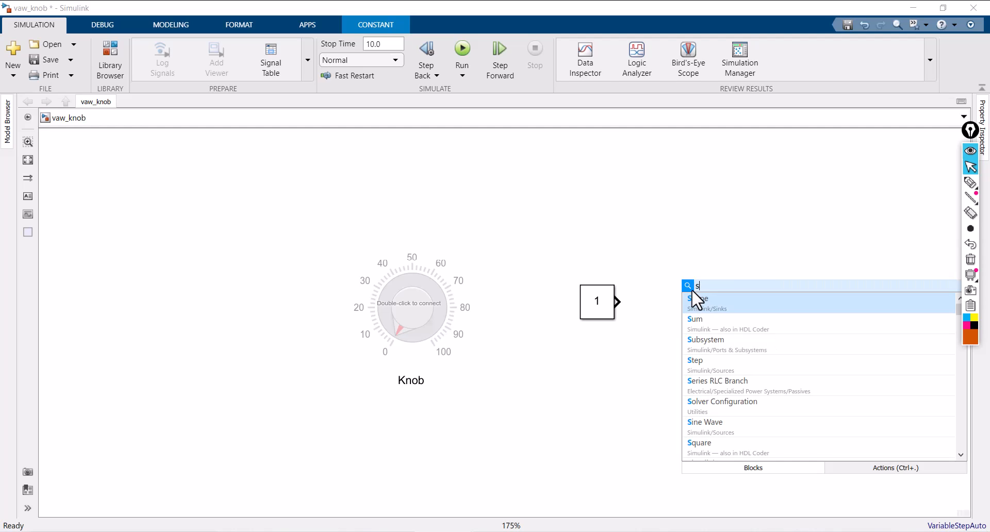
key(BackSpace)
key(BackSpace)
text(dis)
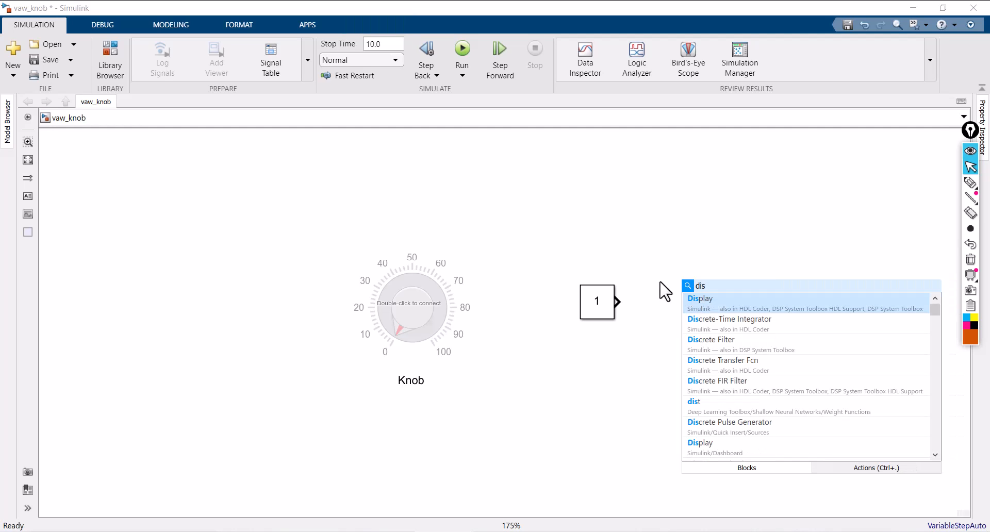
click(699, 306)
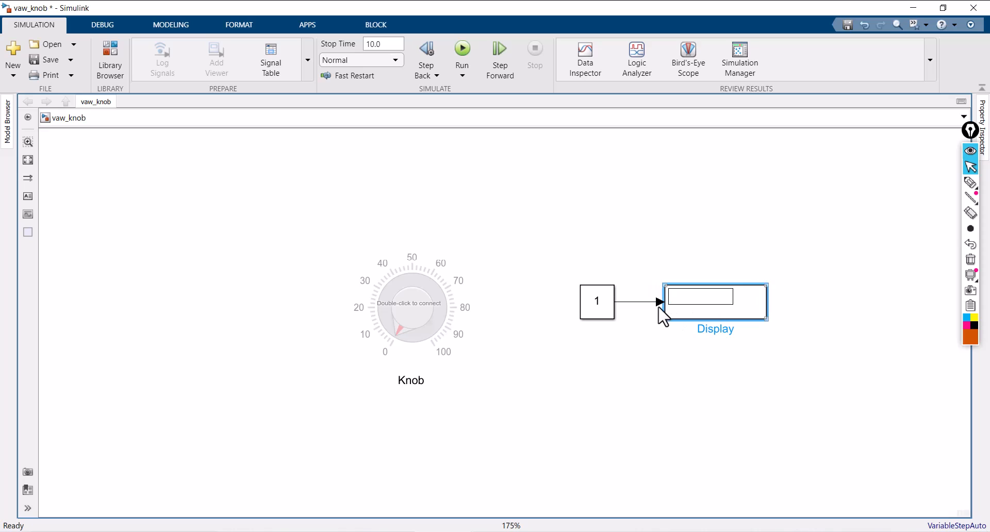
Step: Show the Constant block's name beneath it
click(599, 301)
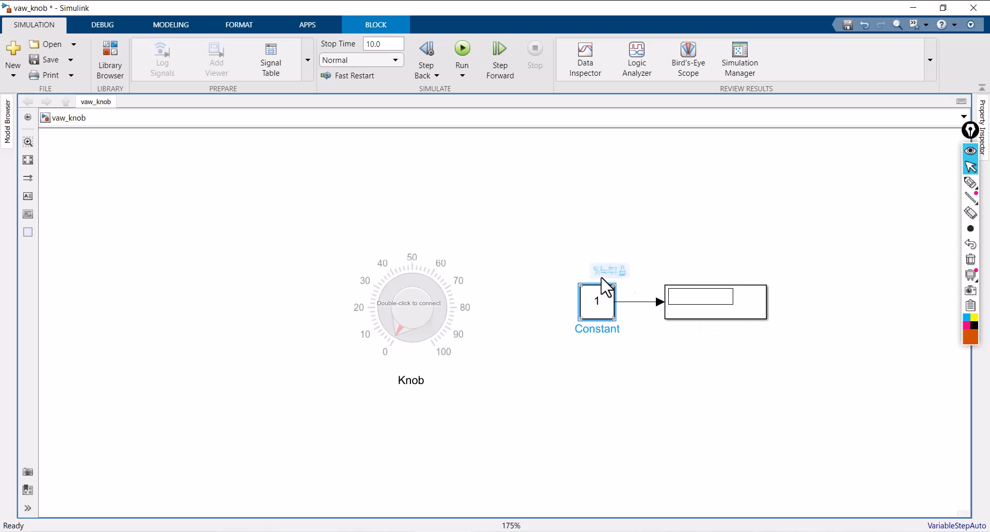
click(614, 423)
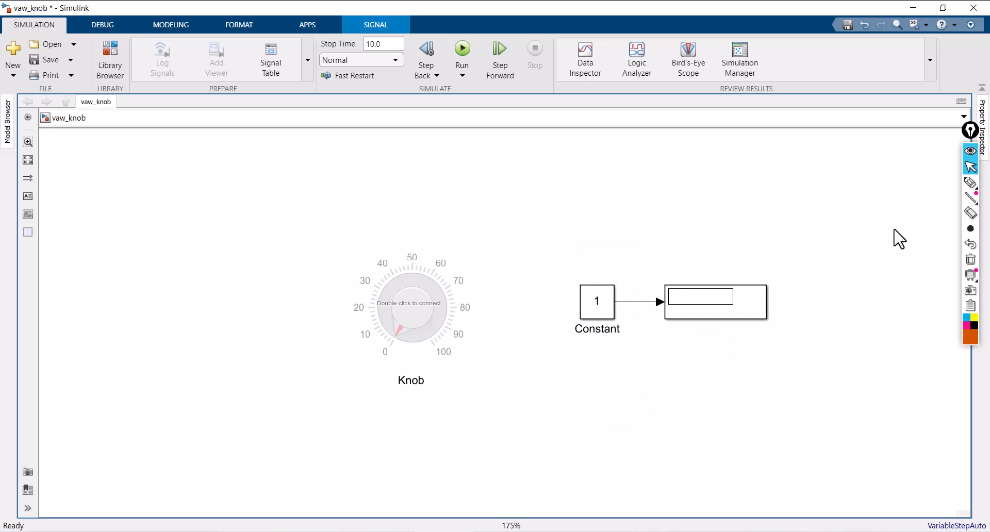
click(971, 183)
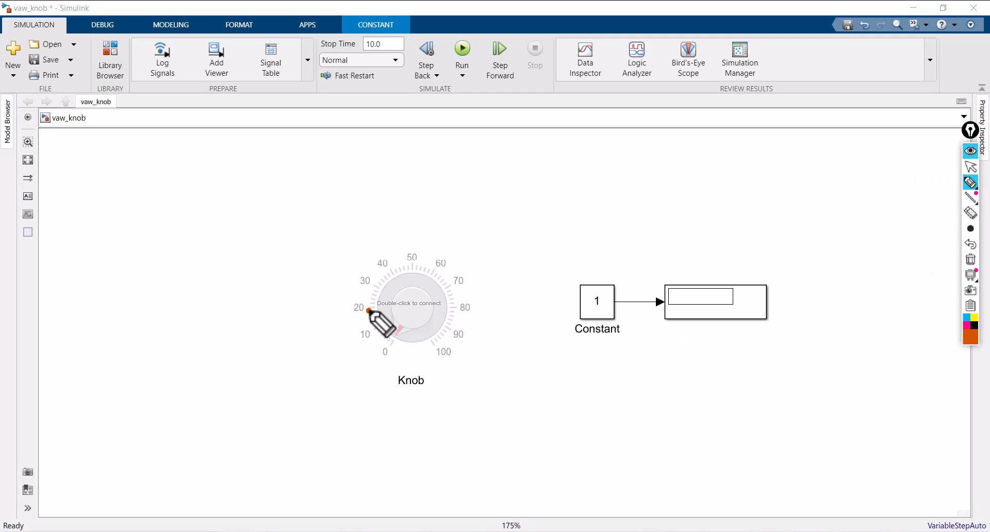
mouse_move(370, 311)
mouse_down()
mouse_move(454, 250)
mouse_move(382, 322)
mouse_move(384, 299)
mouse_up()
mouse_move(434, 319)
mouse_down()
mouse_move(460, 354)
mouse_move(545, 308)
mouse_up()
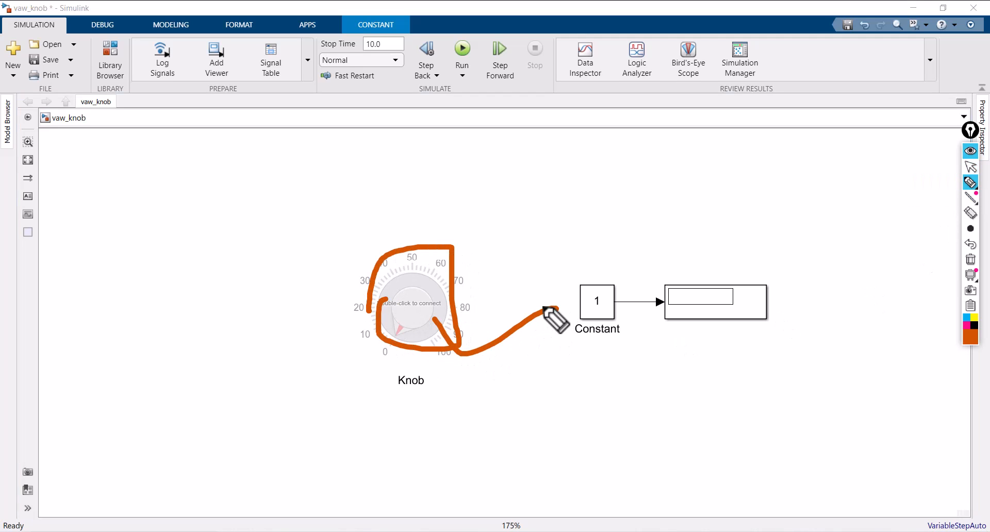
click(971, 260)
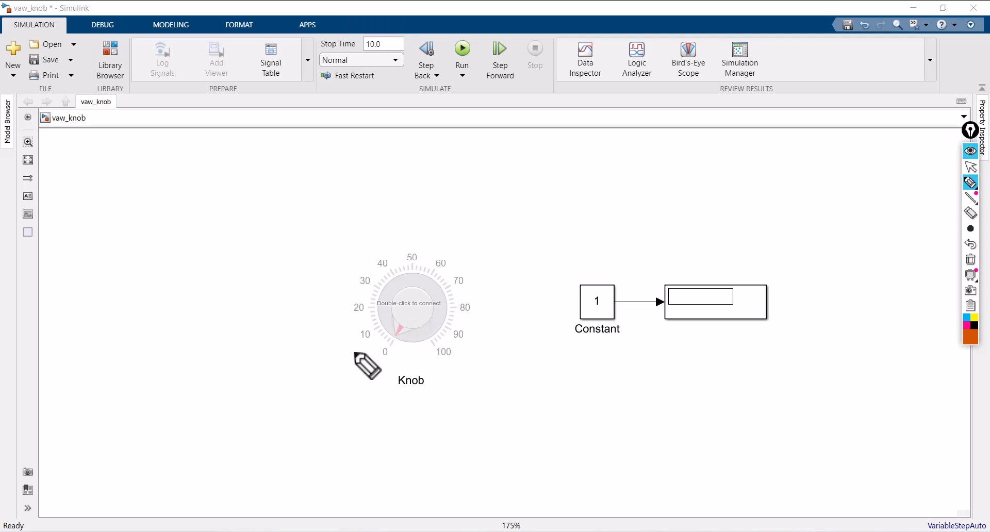
mouse_move(349, 364)
mouse_down()
mouse_move(349, 257)
mouse_move(474, 258)
mouse_move(484, 357)
mouse_move(352, 363)
mouse_up()
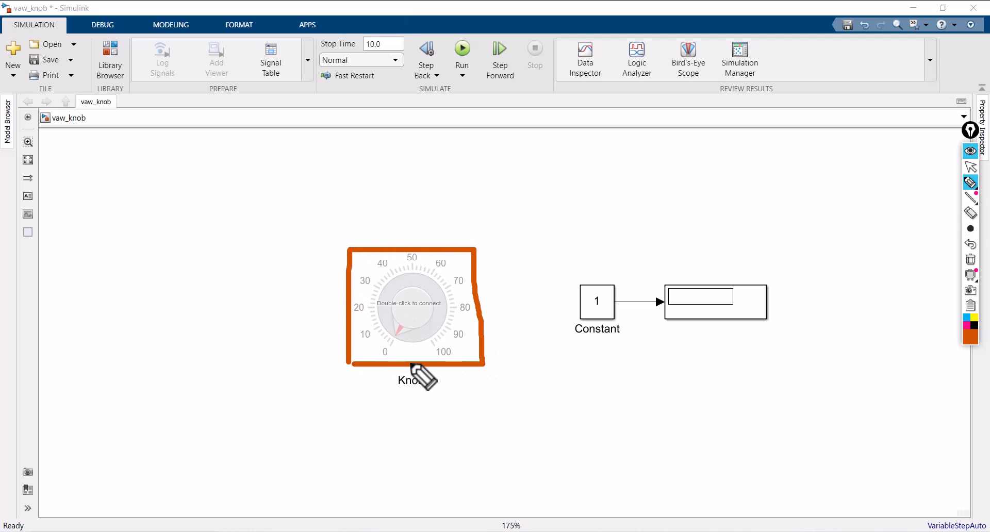
drag(569, 326, 628, 298)
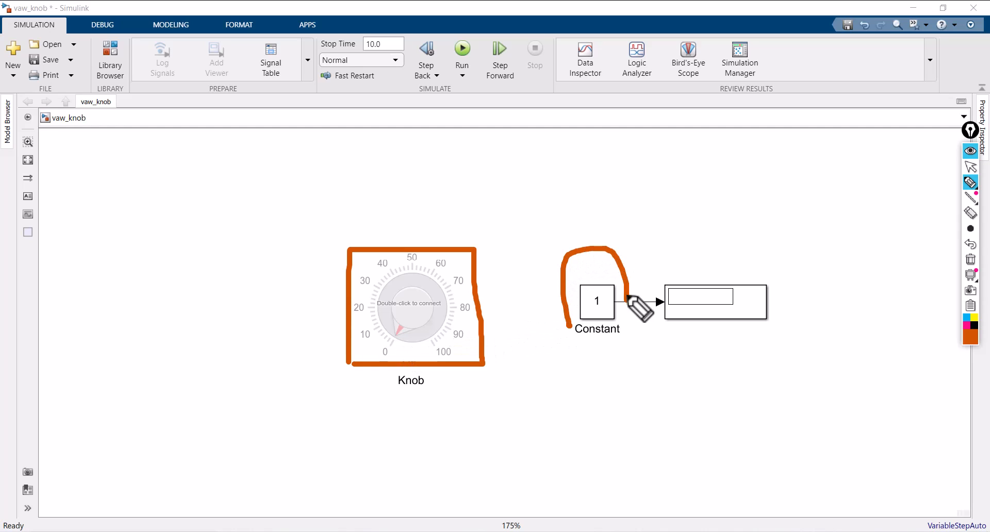
click(971, 260)
click(971, 167)
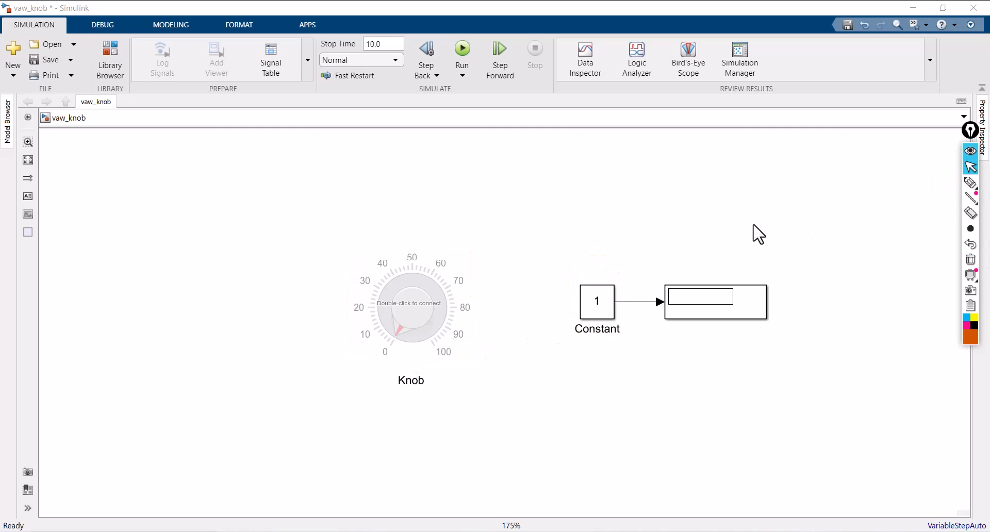
Step: Open the Knob block's parameters and select the Constant block to list its tunable value for connection
key(space)
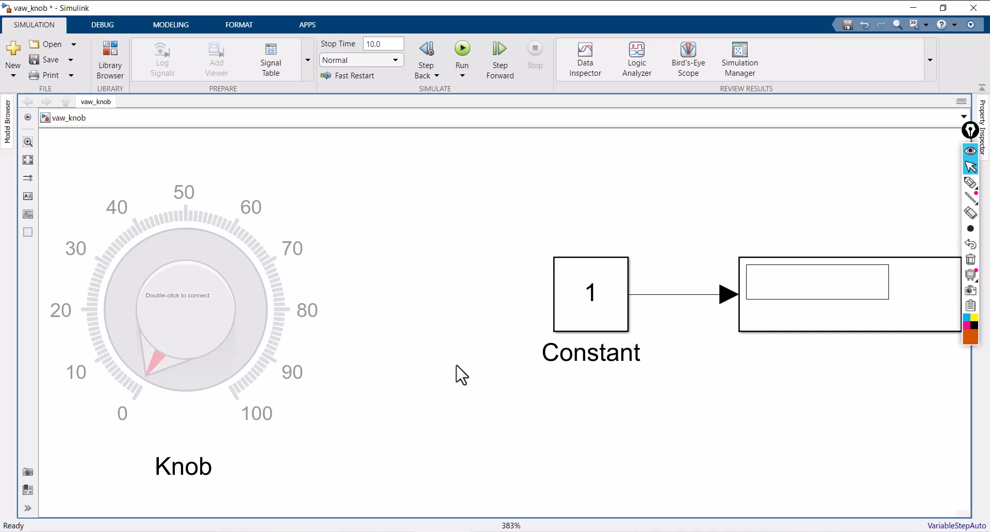
click(226, 324)
double_click(214, 314)
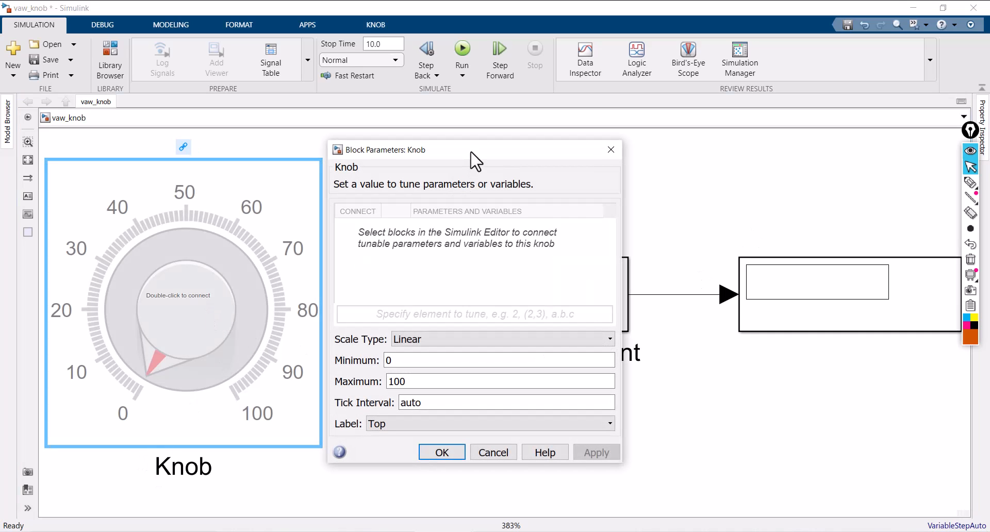
drag(470, 152, 334, 119)
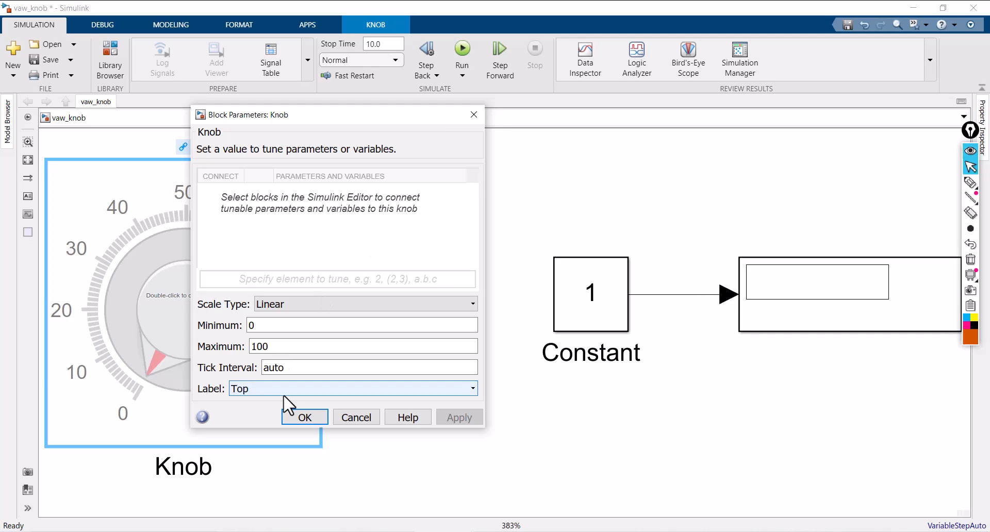
click(579, 323)
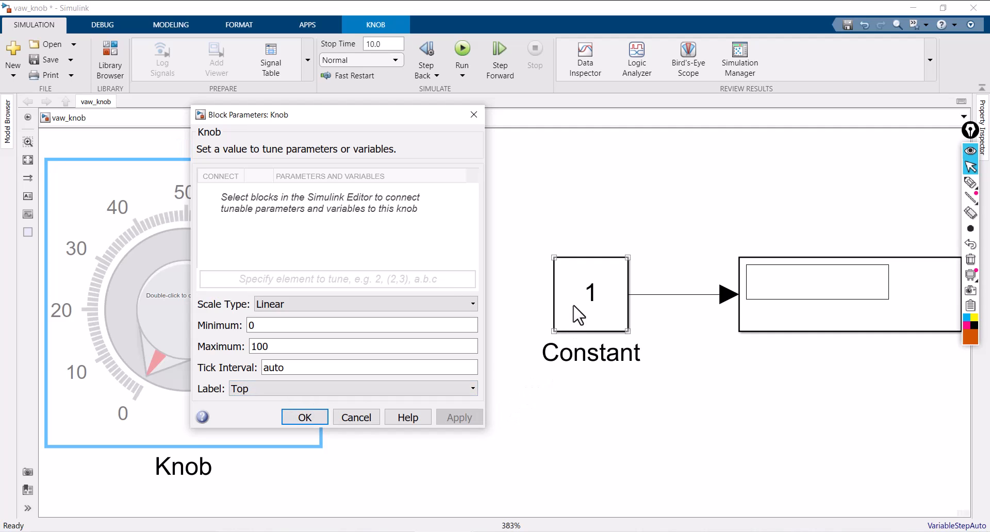
click(578, 317)
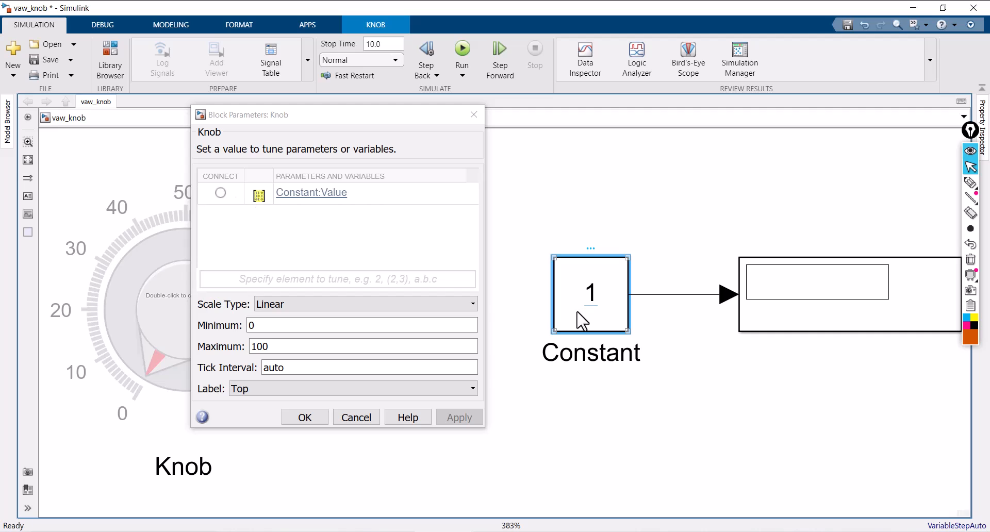
click(971, 182)
mouse_move(534, 273)
mouse_down()
mouse_move(630, 261)
mouse_move(536, 268)
mouse_move(239, 222)
mouse_move(208, 206)
mouse_move(201, 150)
mouse_move(189, 156)
mouse_up()
click(971, 259)
click(970, 166)
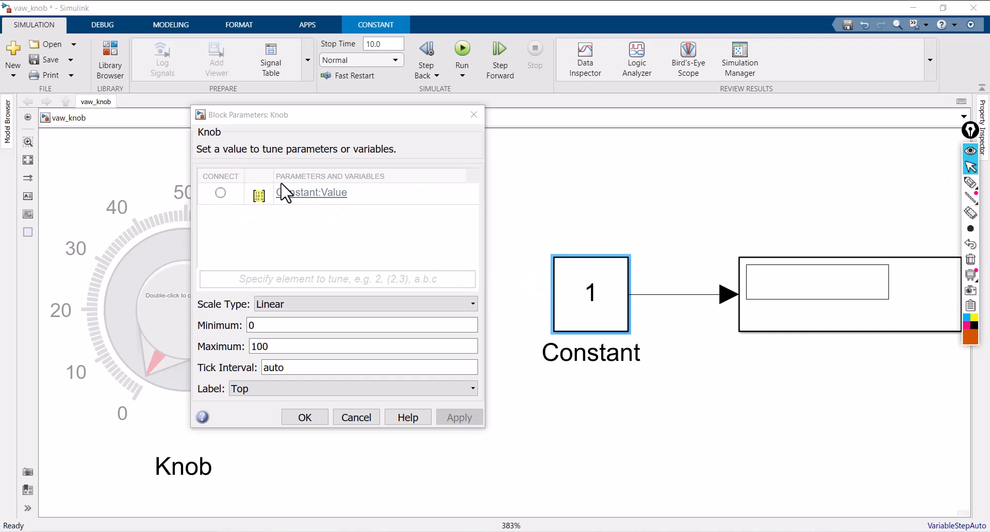
Step: Choose Constant:Value as the parameter that the knob is connected to
click(221, 193)
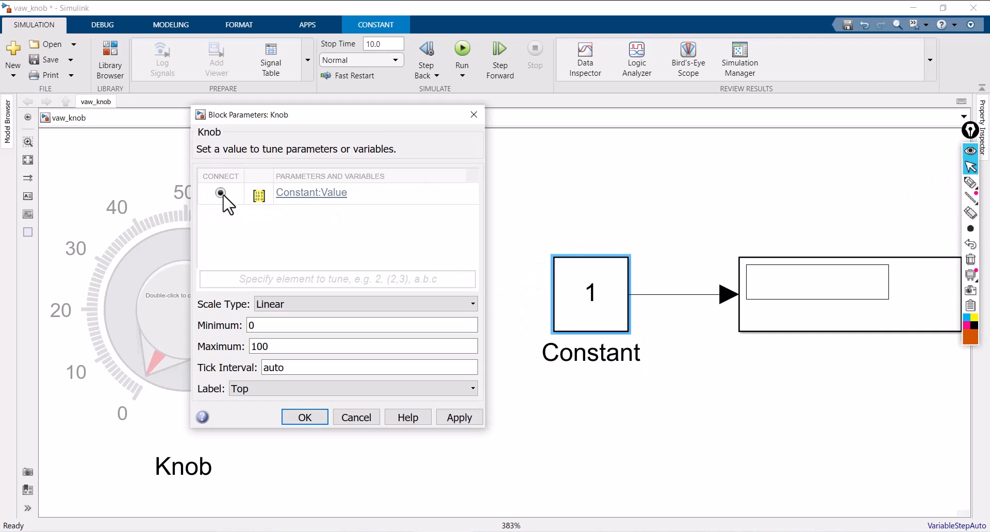
click(180, 462)
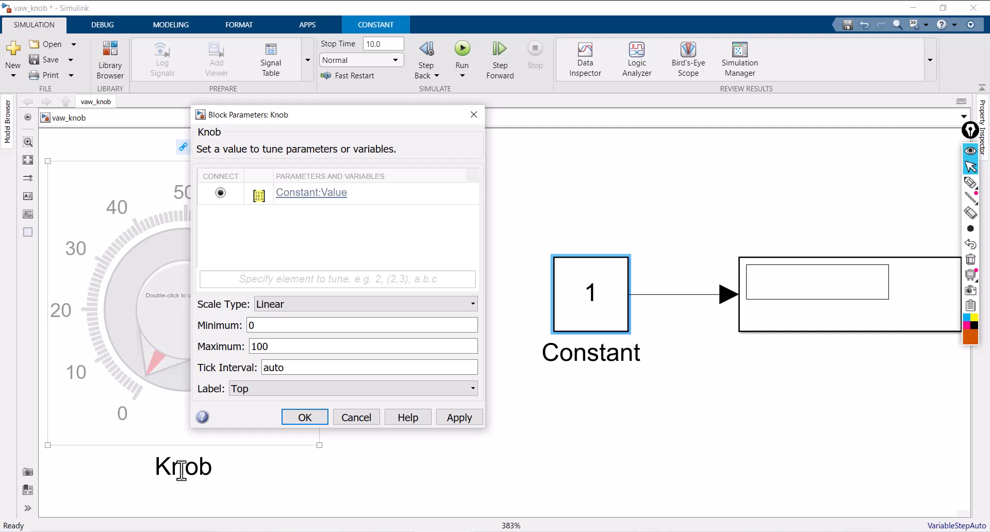
click(604, 356)
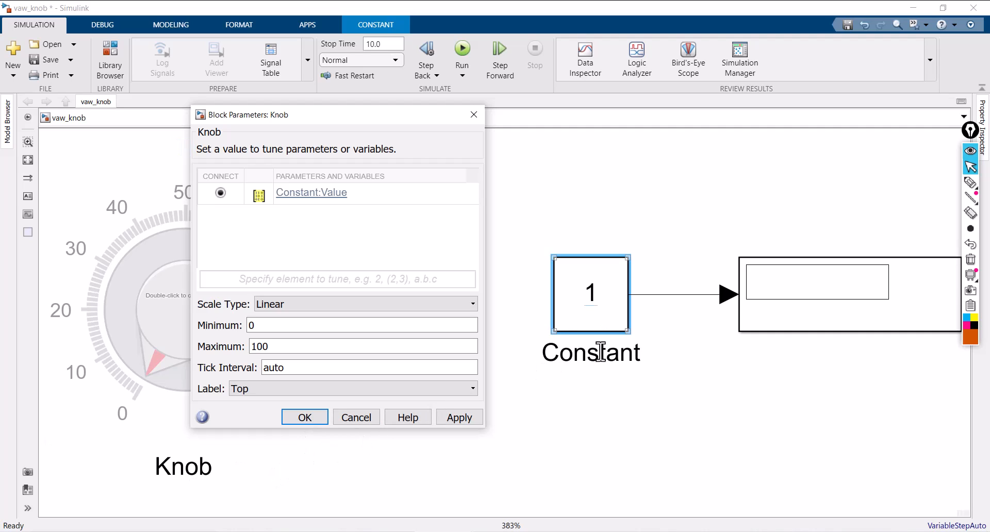
Step: Set the knob's minimum to -30 and its maximum to 30, and apply the block parameters
double_click(275, 325)
text(-3)
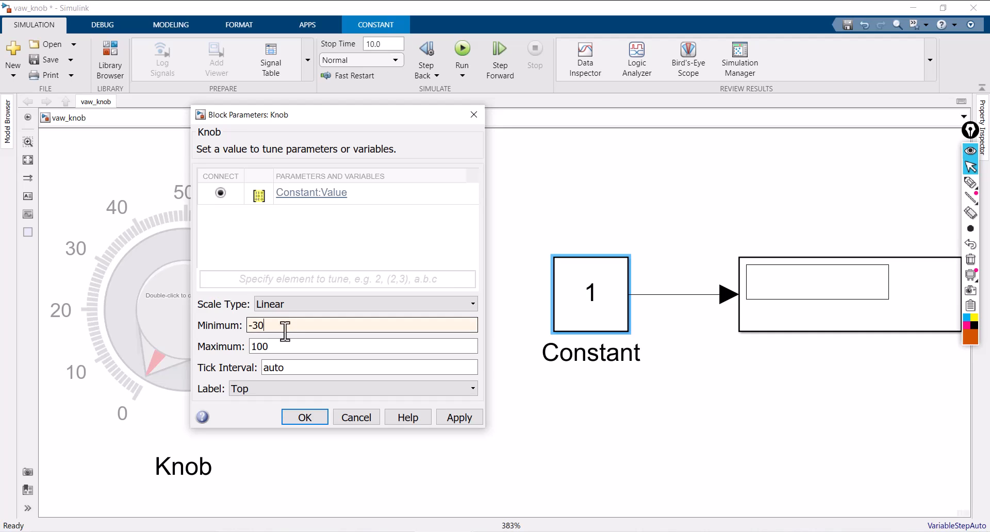
click(285, 346)
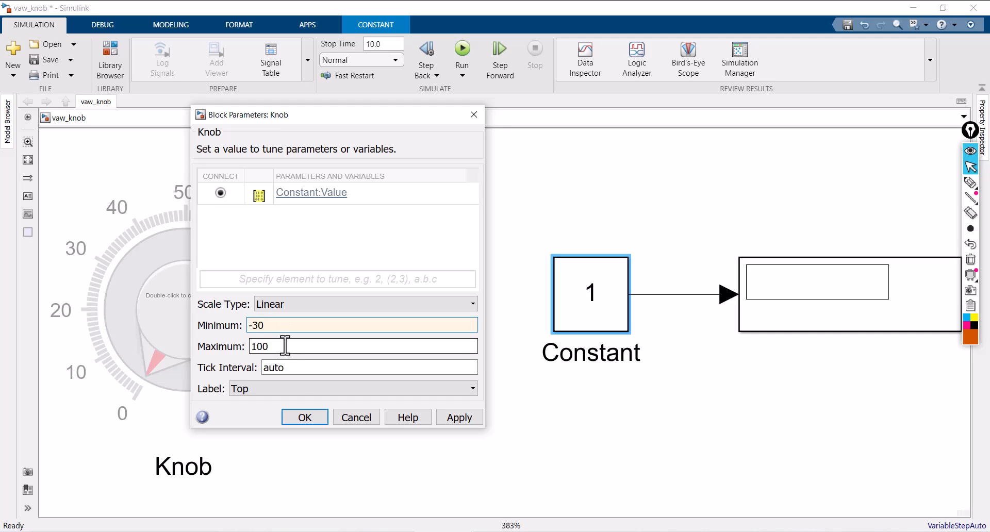
text(30)
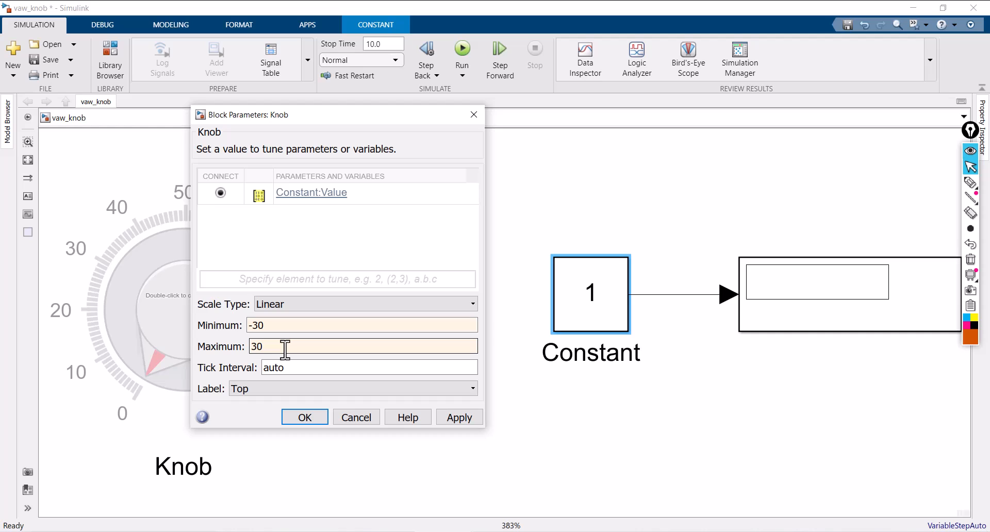
click(470, 419)
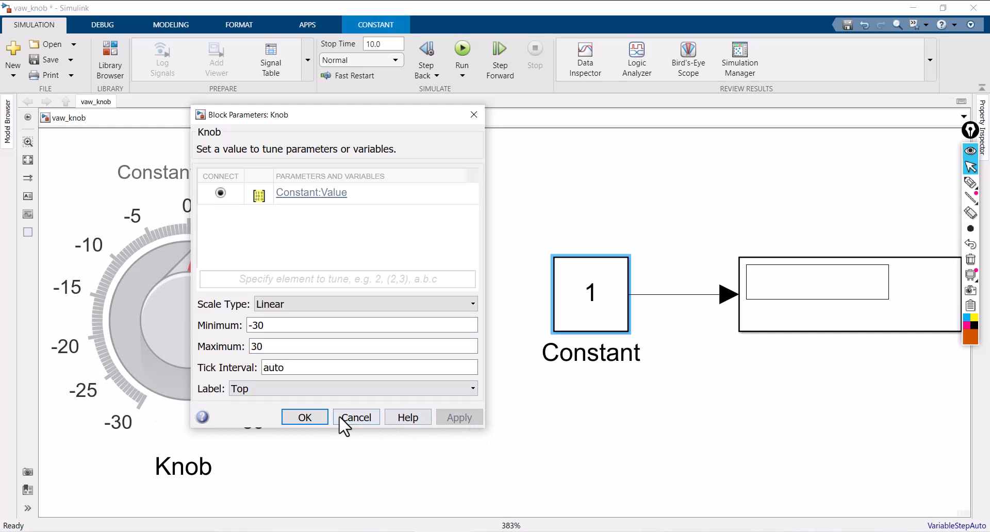
click(320, 420)
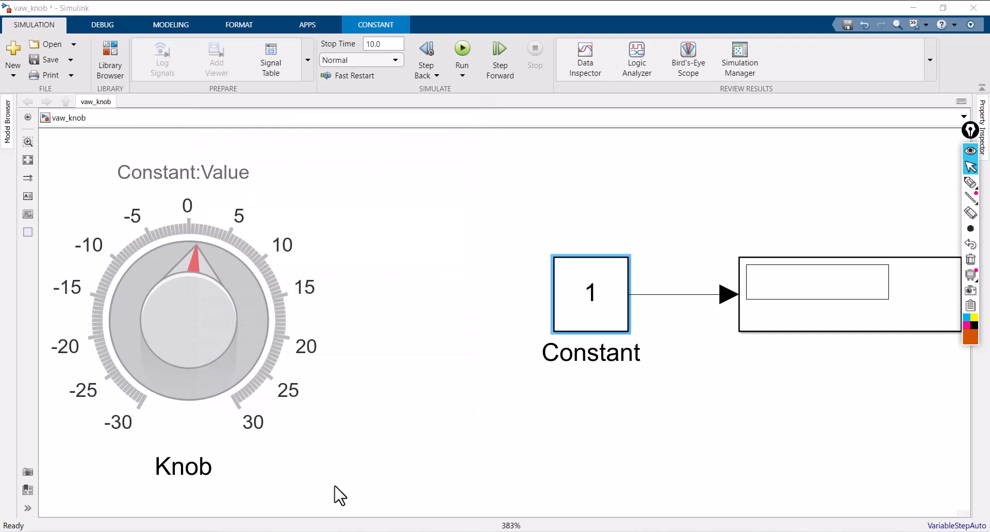
click(970, 183)
mouse_move(279, 415)
mouse_down()
mouse_move(67, 448)
mouse_move(66, 221)
mouse_move(287, 205)
mouse_move(302, 395)
mouse_move(251, 442)
mouse_up()
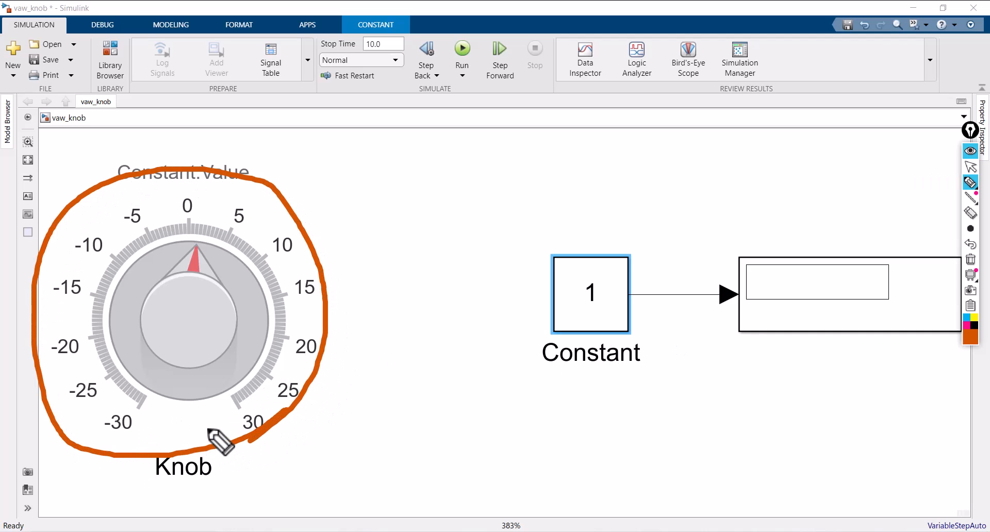
mouse_move(236, 335)
mouse_down()
mouse_move(443, 309)
mouse_move(551, 311)
mouse_up()
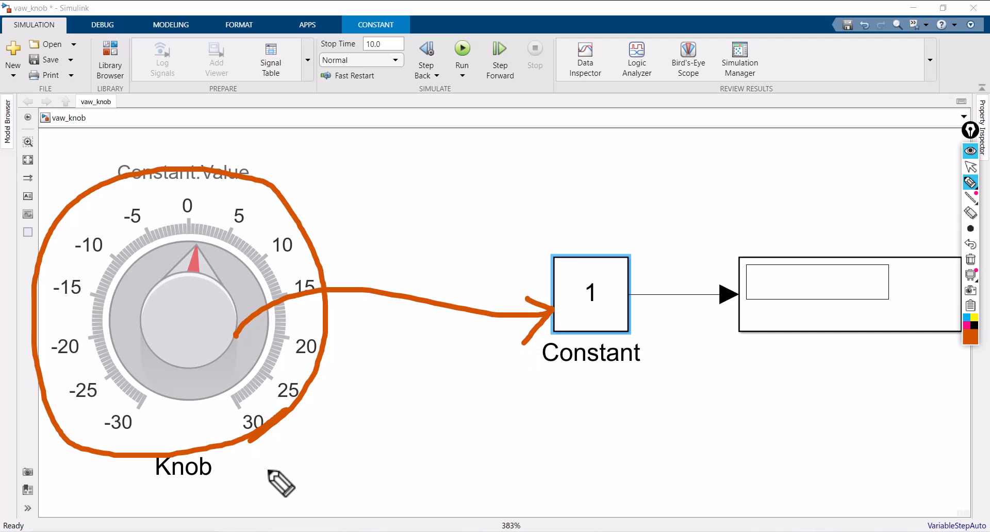
click(971, 244)
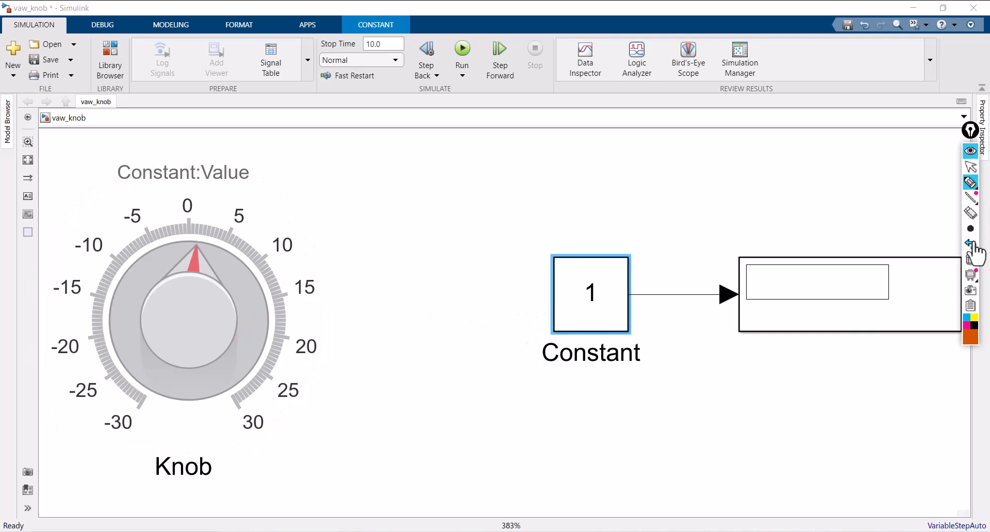
click(971, 166)
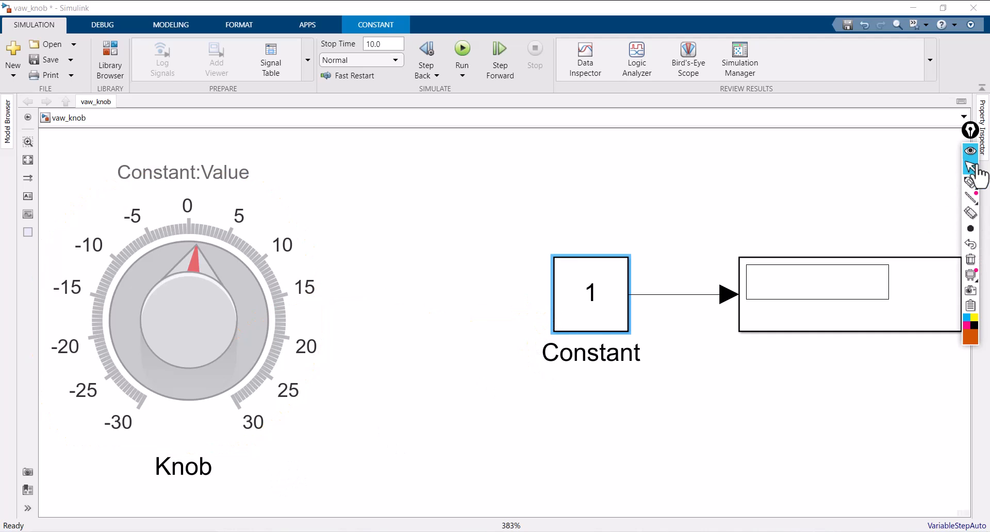
Step: Set the simulation stop time to inf
click(388, 43)
text(i)
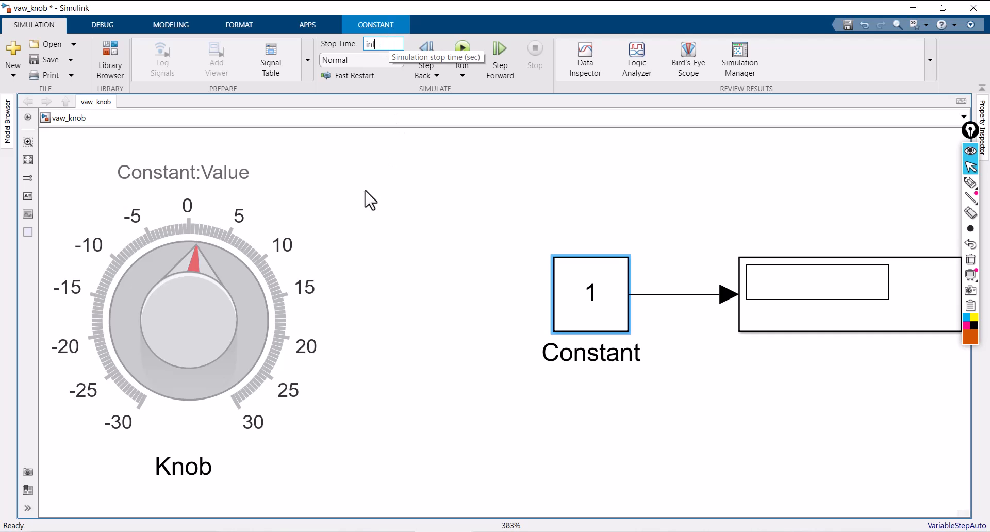
text(nf)
Step: Move the Knob closer to the Constant block and widen the Constant block toward the knob
drag(227, 317, 356, 318)
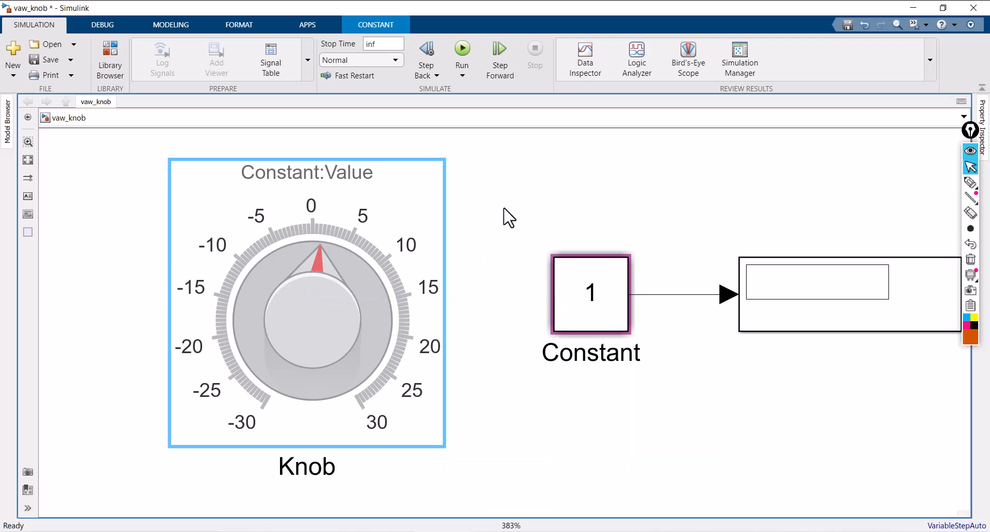
key(space)
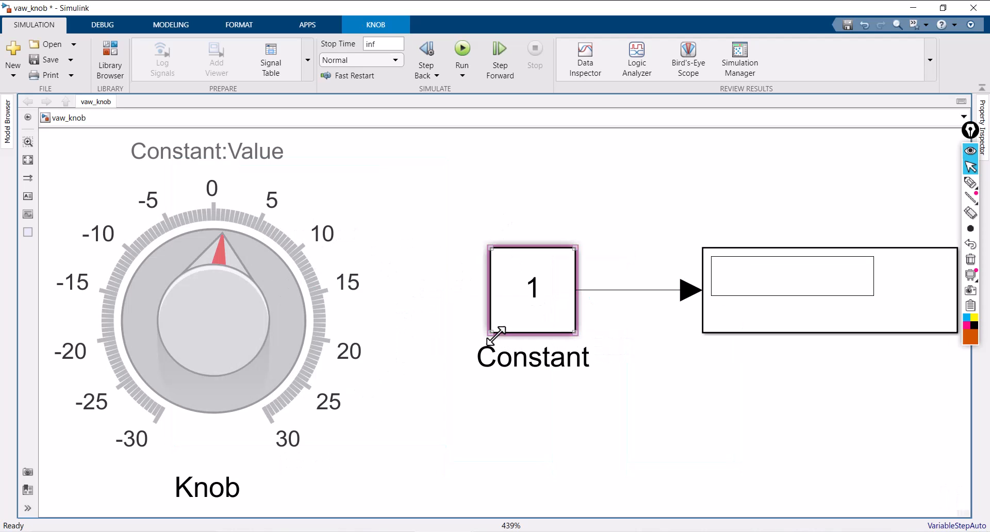
drag(494, 334, 419, 335)
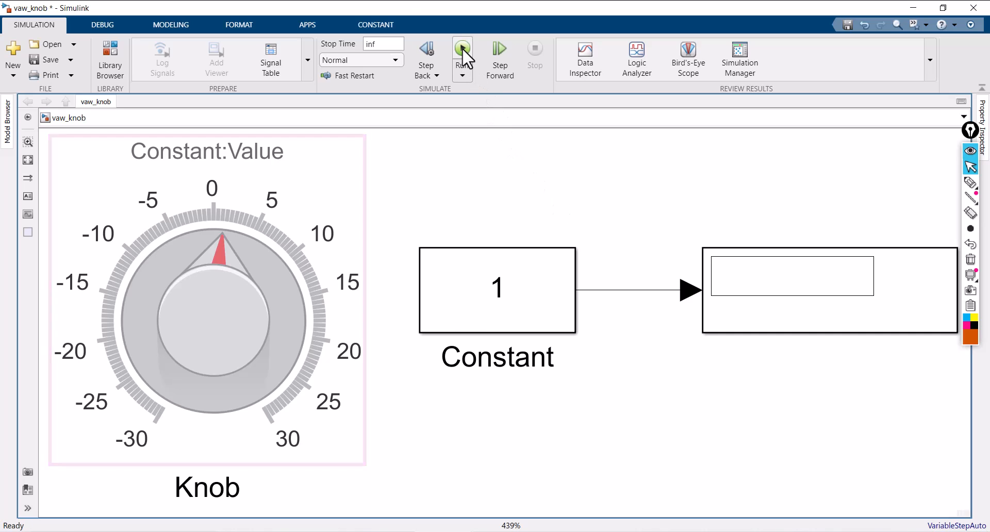
Step: Run the simulation and turn the knob to -30
click(472, 318)
key(ctrl+t)
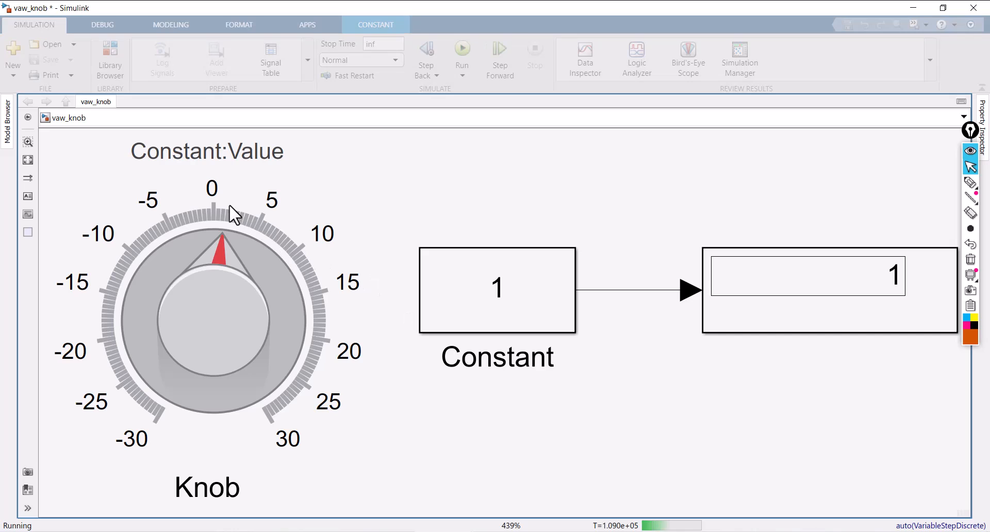
drag(221, 249, 161, 412)
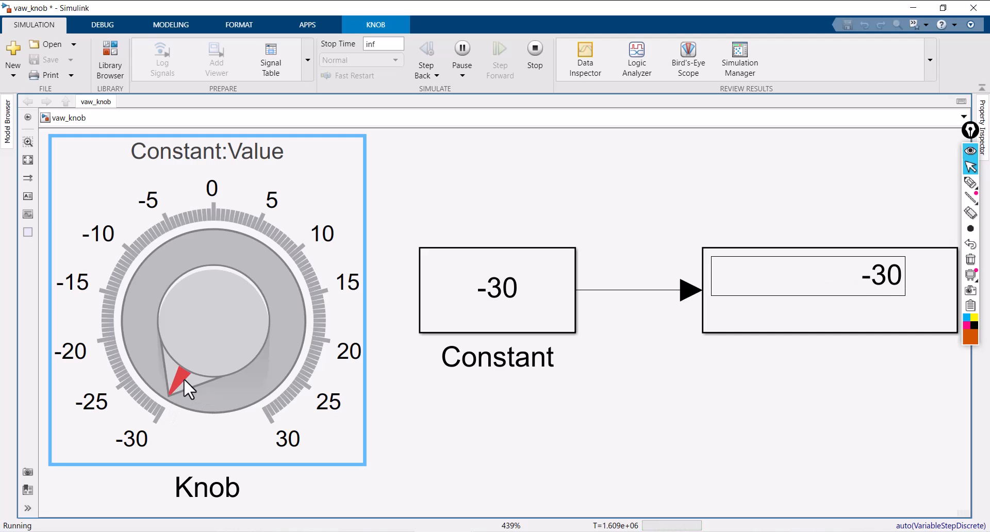
Step: Turn the knob clockwise to about 19.61 and stop the simulation
drag(184, 378, 202, 218)
drag(291, 245, 292, 331)
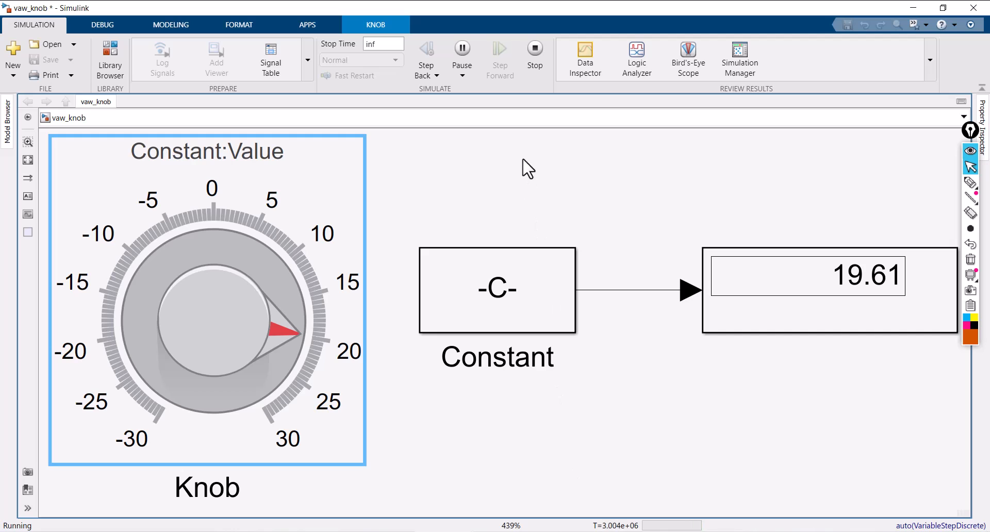
click(536, 65)
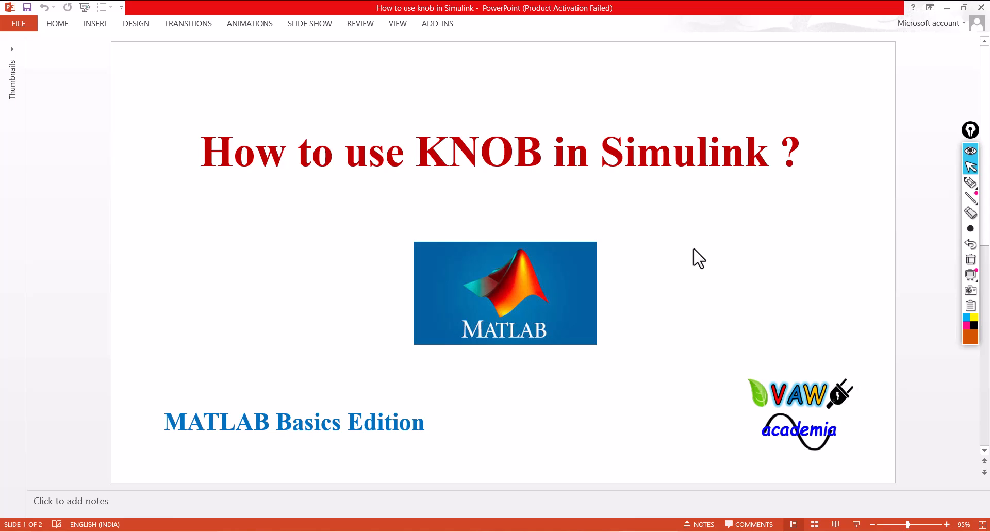
scroll(694, 249, down, 1)
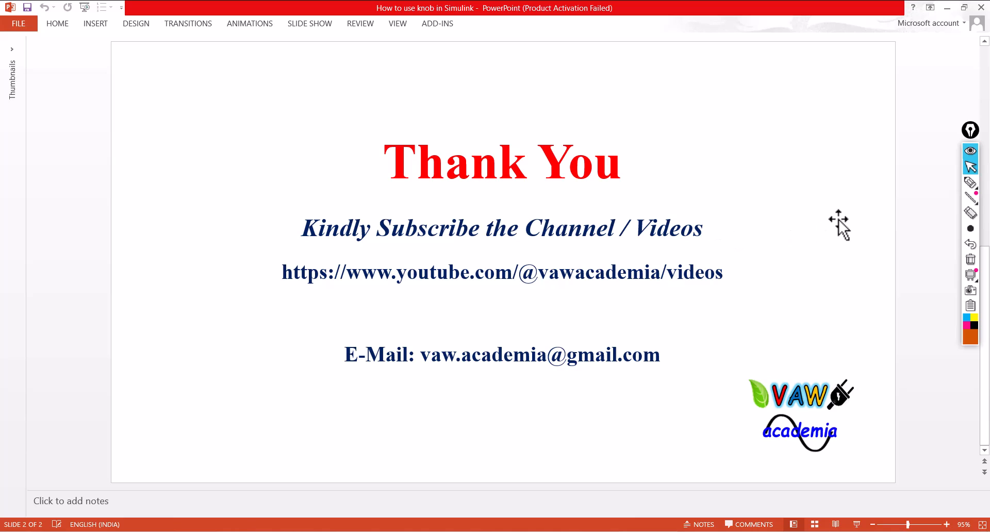